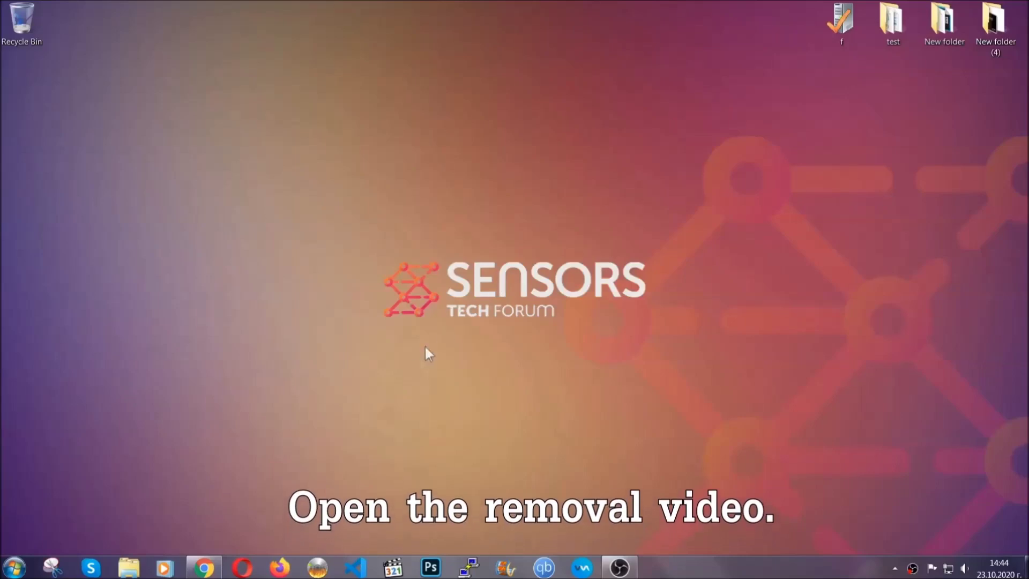
Step: From the YouTube video description, reach the SensorsTechForum article and launch the downloaded SpyHunter-Installer.exe
{"action": "left_click", "coordinate": [205, 568]}
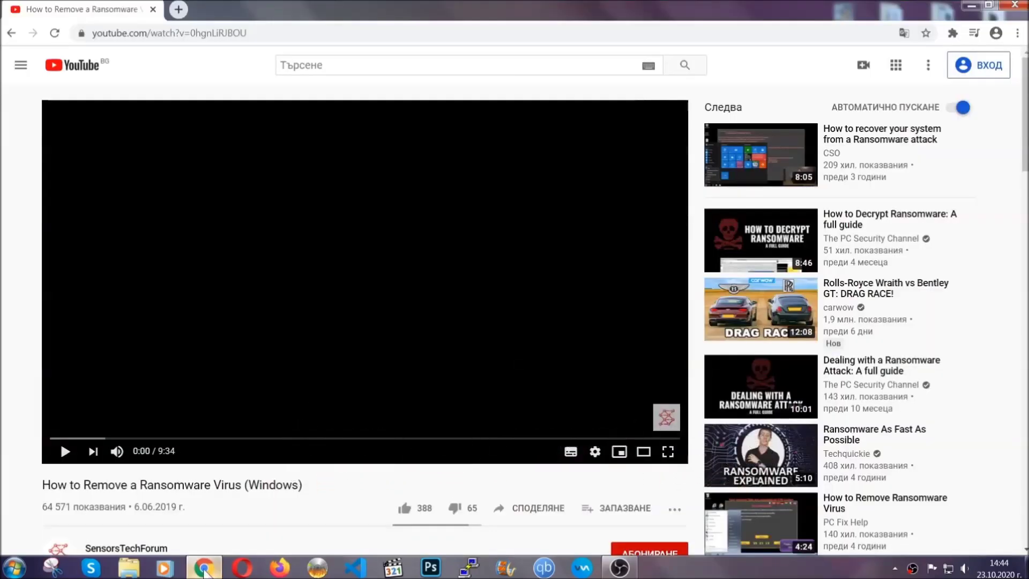
{"action": "scroll", "coordinate": [186, 438], "scroll_direction": "down", "scroll_amount": 3}
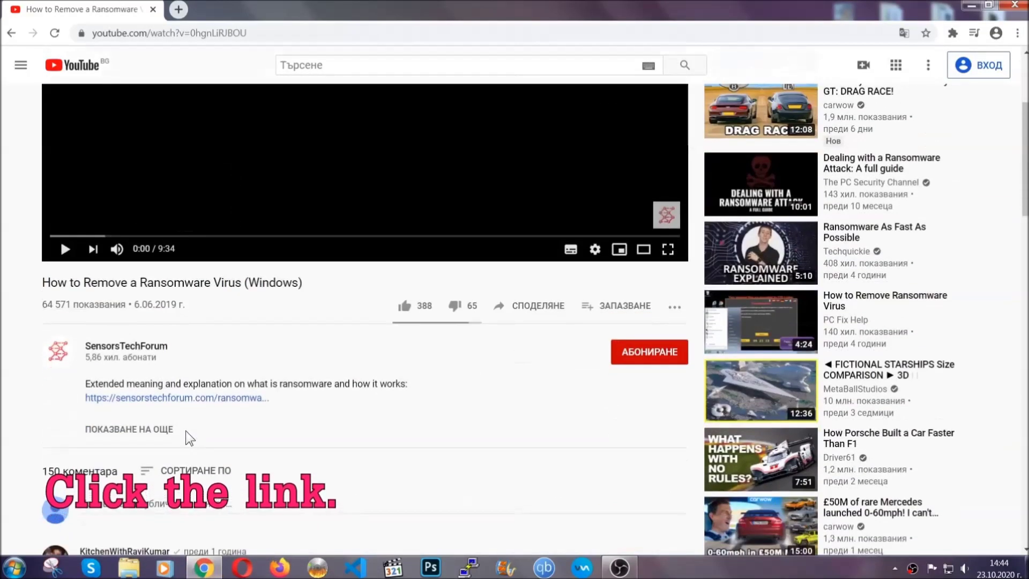
{"action": "left_click", "coordinate": [203, 400]}
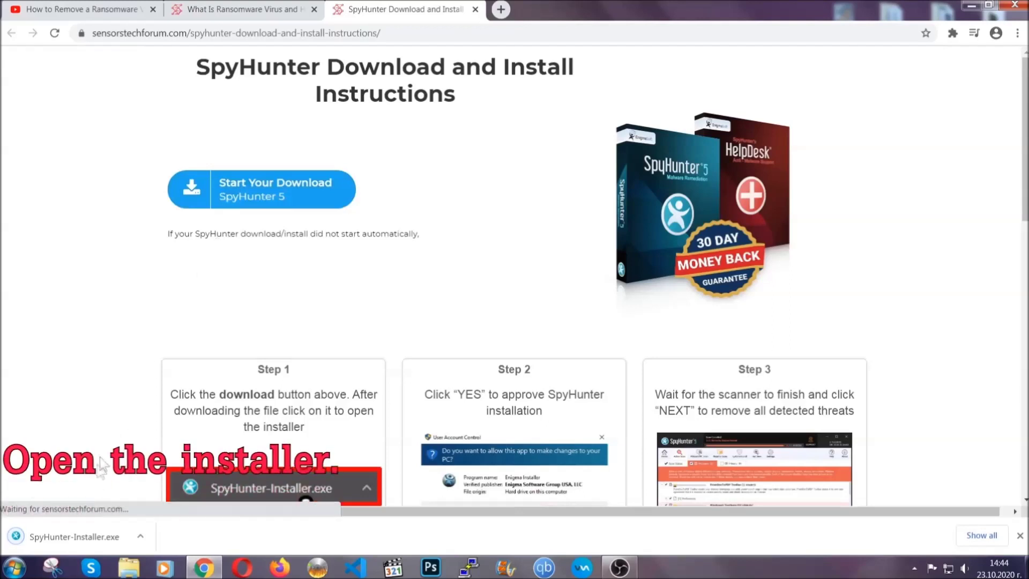
{"action": "left_click", "coordinate": [74, 535]}
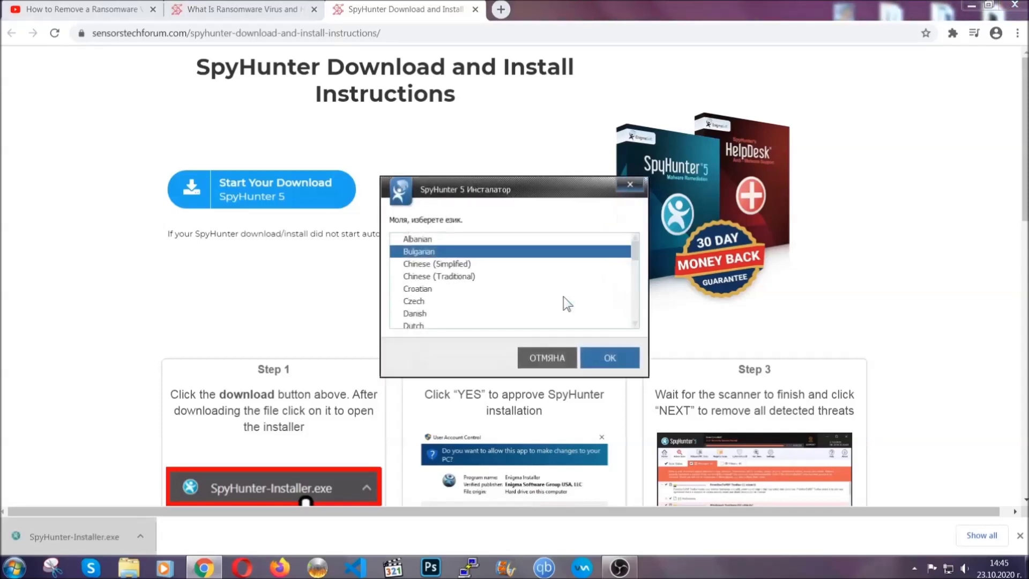
{"action": "scroll", "coordinate": [535, 298], "scroll_direction": "down", "scroll_amount": 2}
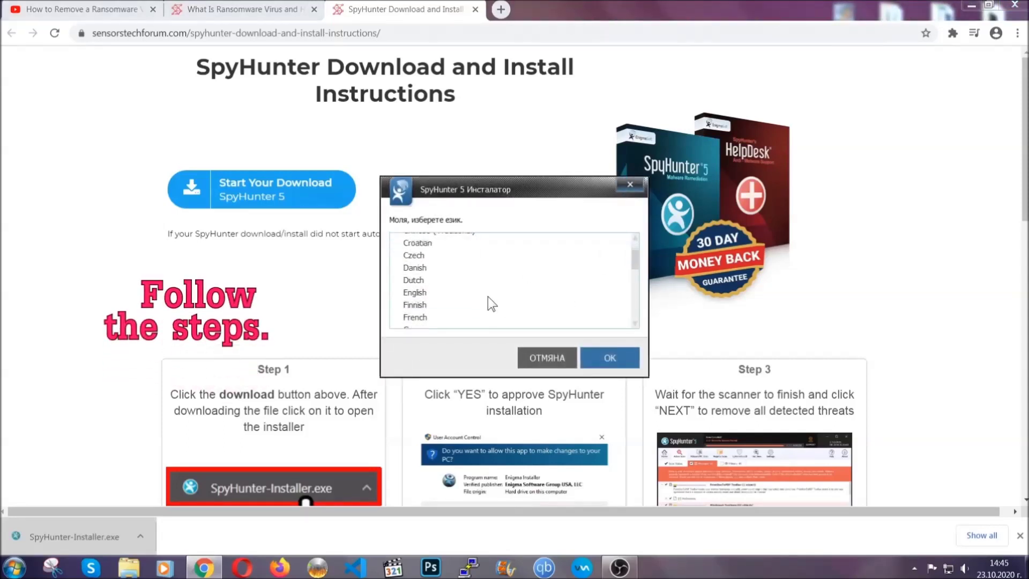
Step: Install SpyHunter 5 in English, accepting the EULA and privacy policy, and finish setup
{"action": "left_click", "coordinate": [484, 295]}
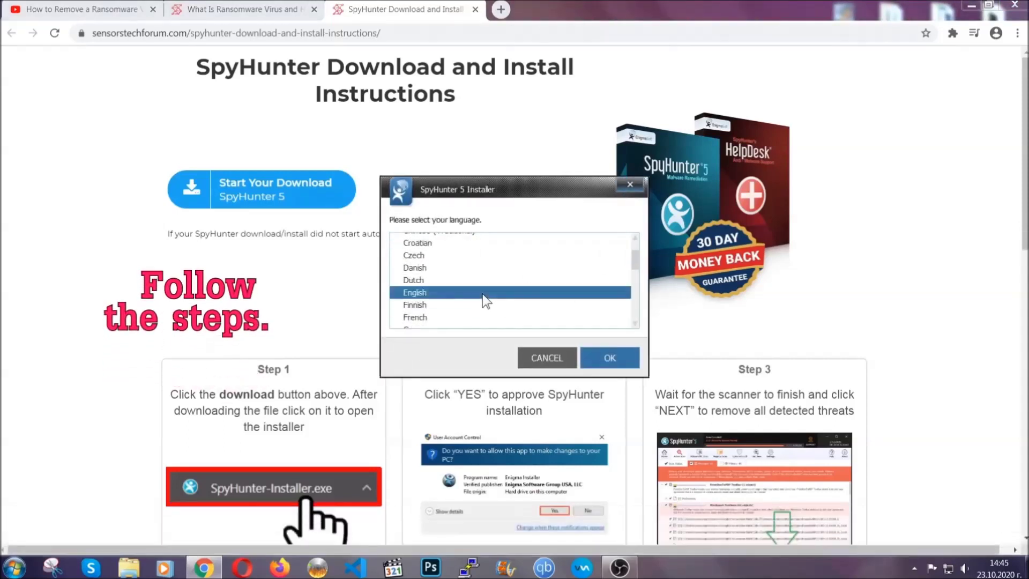
{"action": "left_click", "coordinate": [598, 357]}
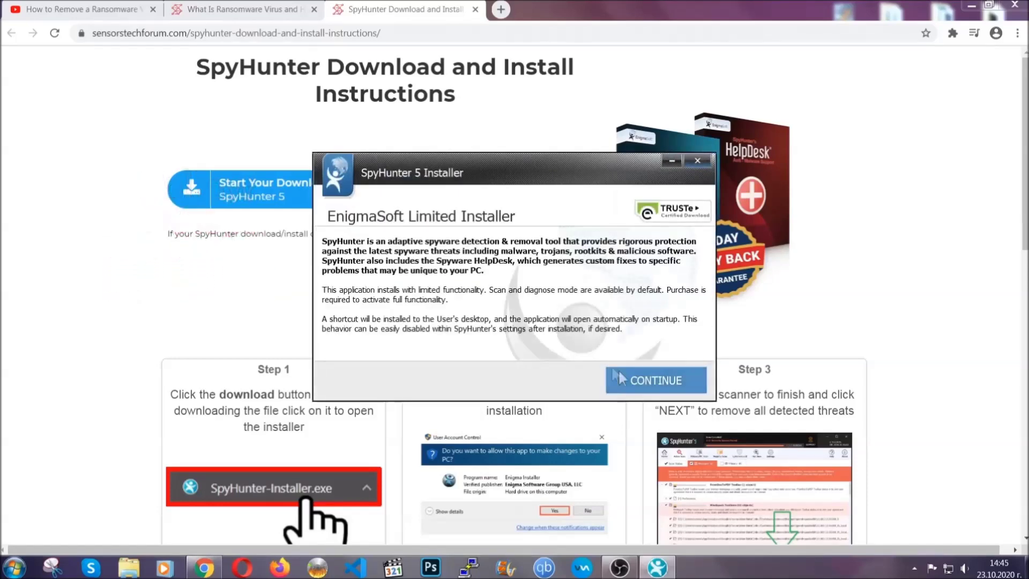
{"action": "left_click", "coordinate": [614, 372]}
{"action": "left_click", "coordinate": [589, 346]}
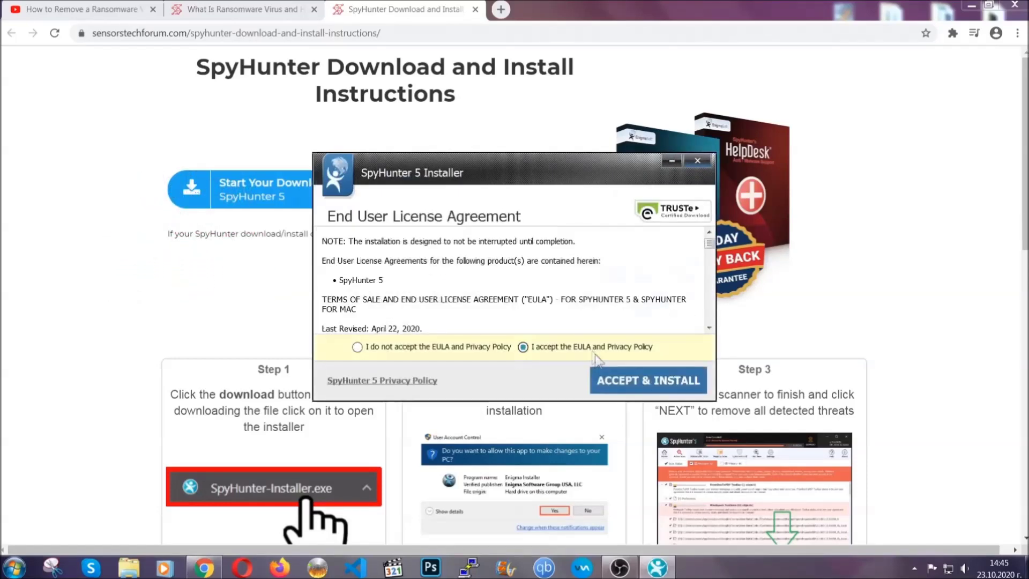
{"action": "left_click", "coordinate": [614, 380]}
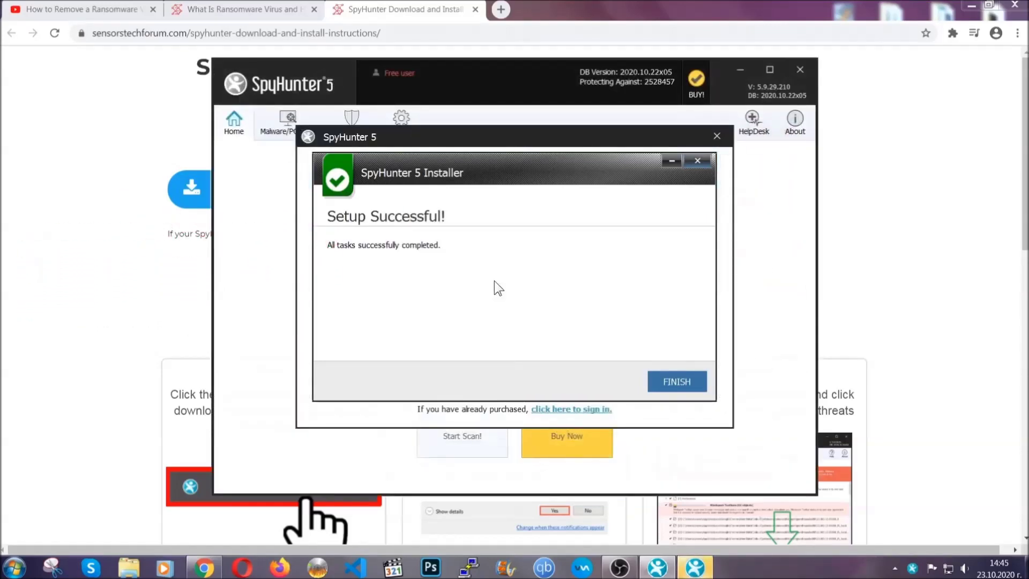
{"action": "left_click", "coordinate": [659, 383]}
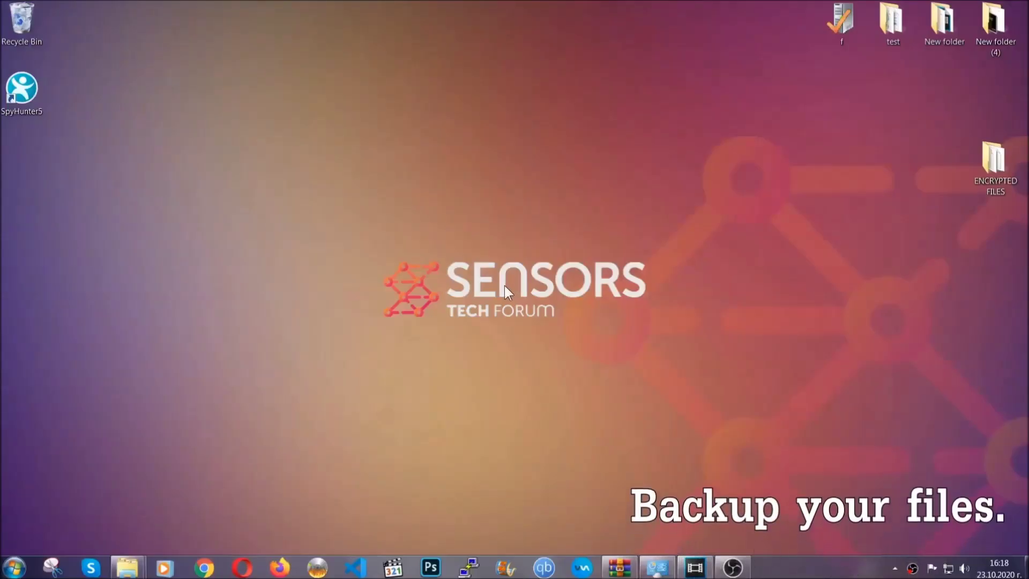
Step: Copy all six encrypted .efji files from the ENCRYPTED FILES folder
{"action": "double_click", "coordinate": [989, 165]}
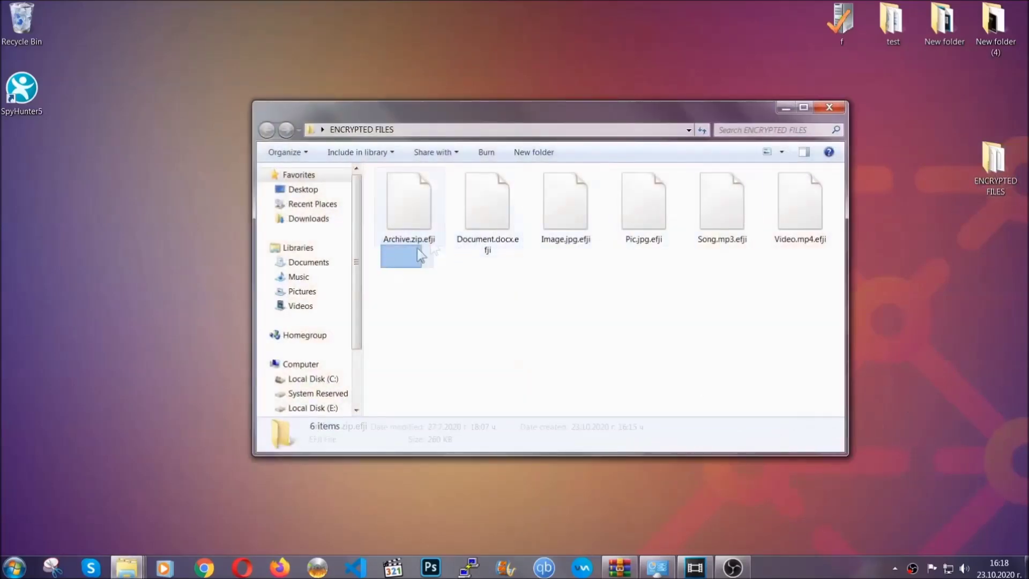
{"action": "left_click_drag", "start_coordinate": [418, 256], "coordinate": [805, 191]}
{"action": "right_click", "coordinate": [804, 190]}
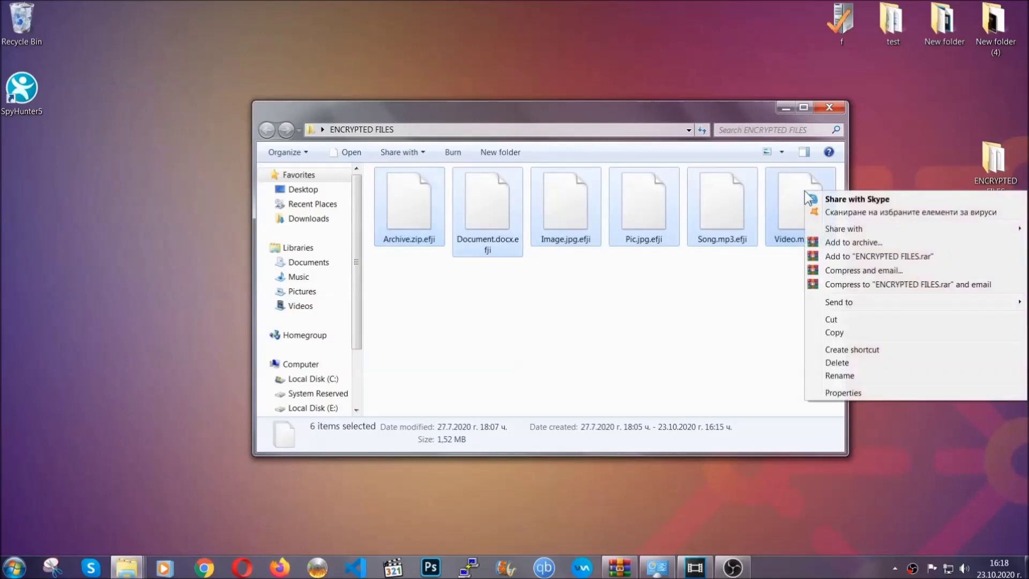
{"action": "left_click", "coordinate": [835, 334]}
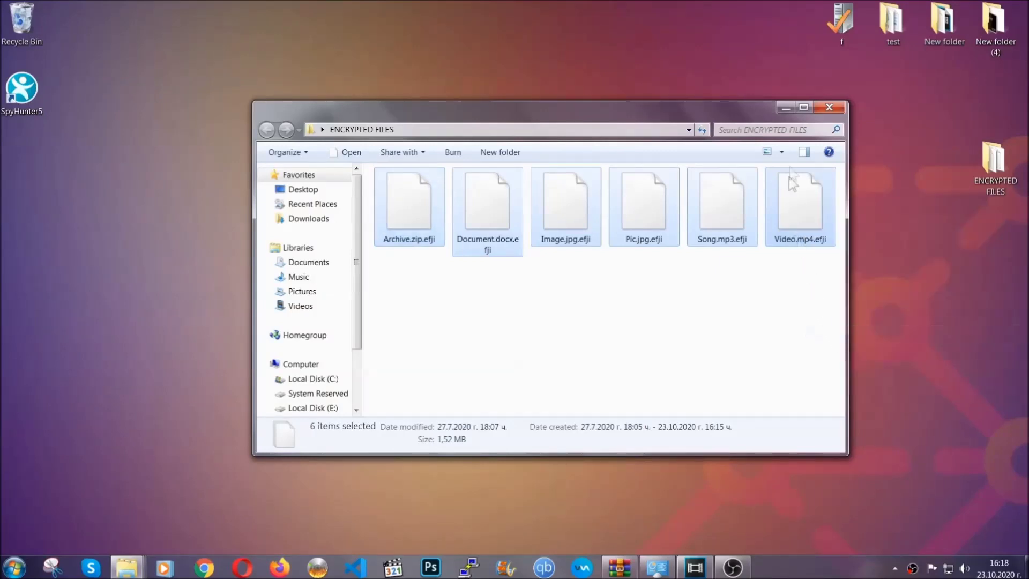
{"action": "left_click", "coordinate": [786, 107]}
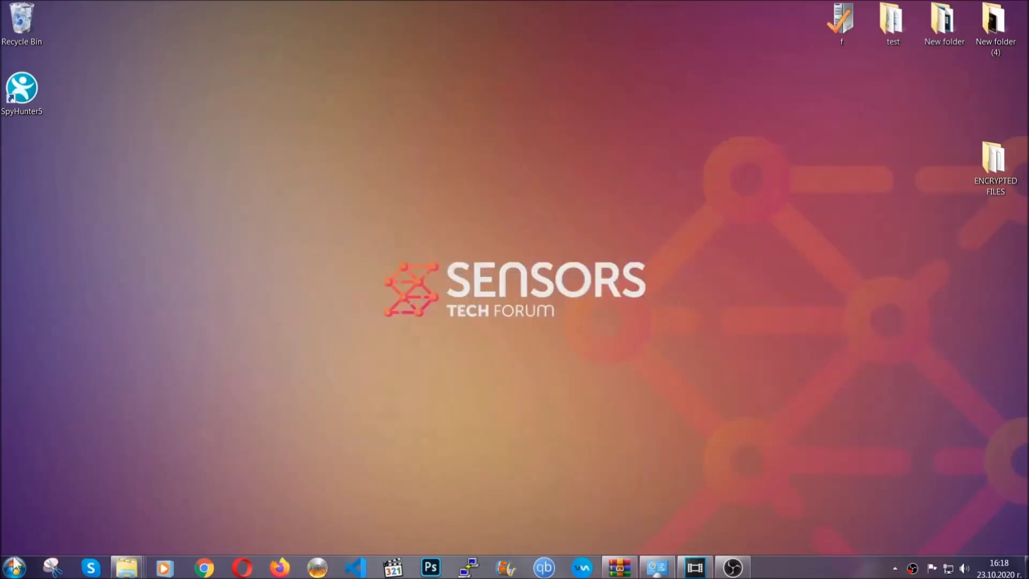
Step: Paste the six files onto FLASH DRIVE (H:) via Computer and close the window
{"action": "left_click", "coordinate": [14, 566]}
{"action": "left_click", "coordinate": [197, 402]}
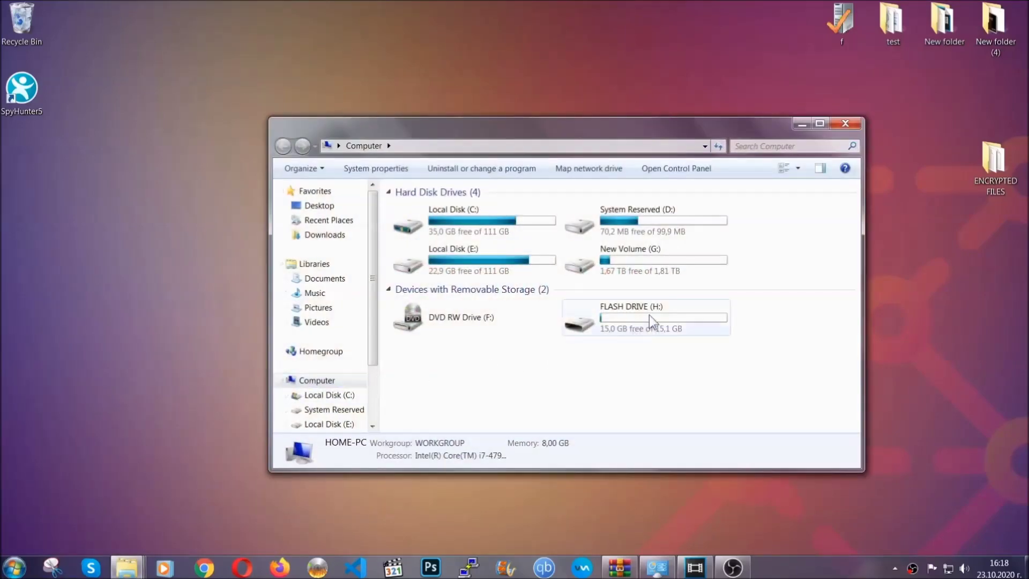
{"action": "double_click", "coordinate": [649, 315]}
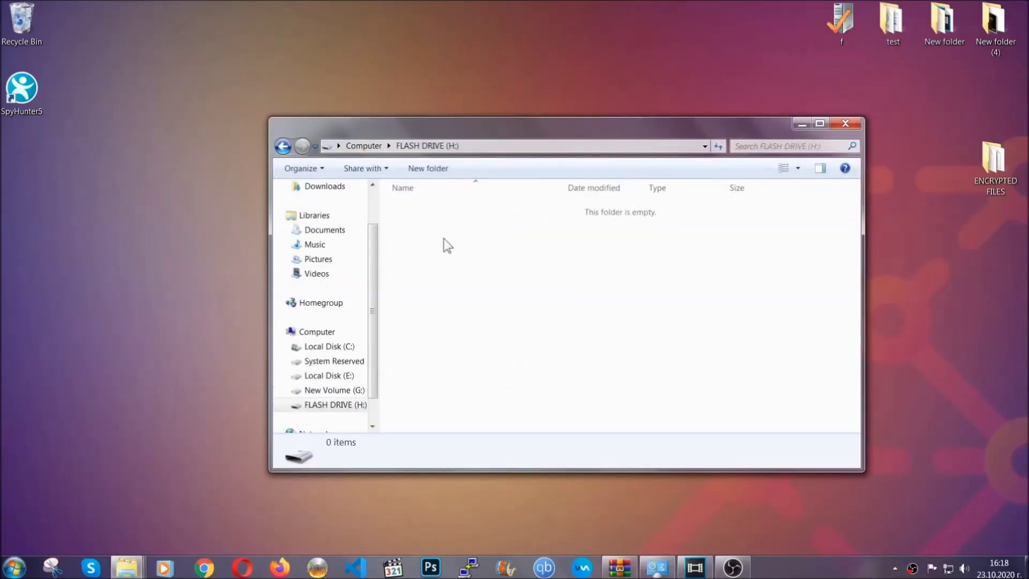
{"action": "right_click", "coordinate": [445, 239]}
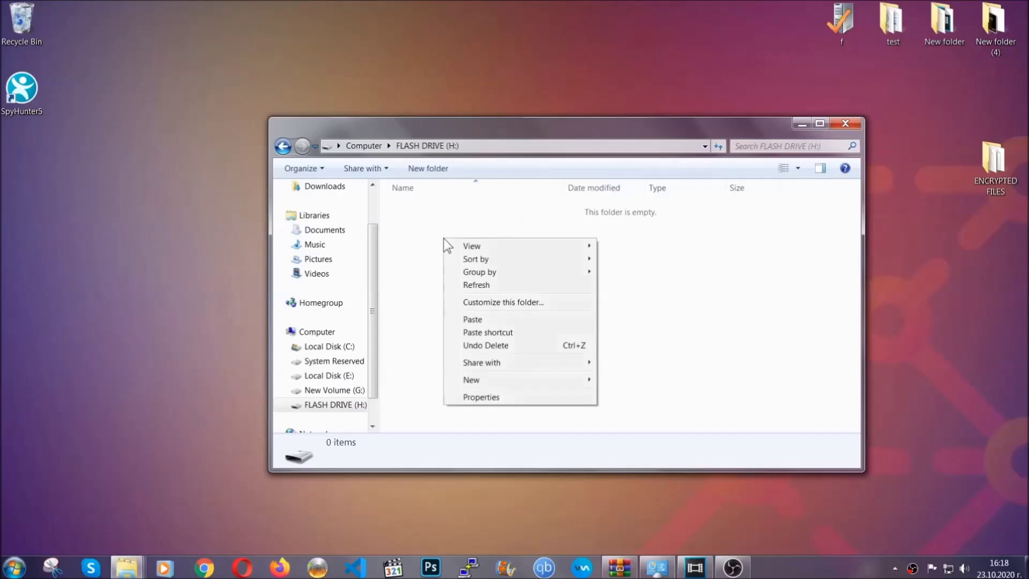
{"action": "left_click", "coordinate": [469, 320]}
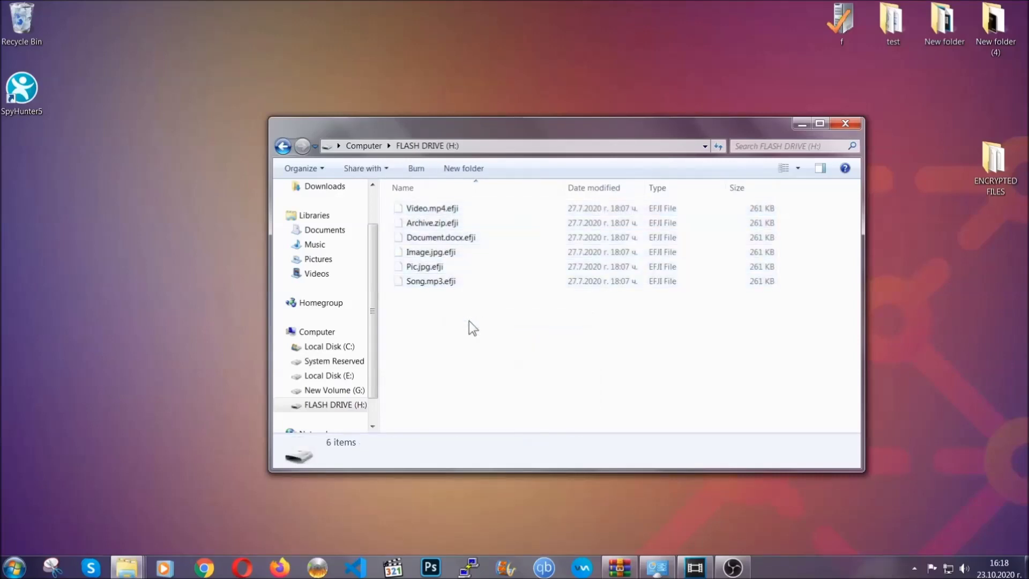
{"action": "left_click", "coordinate": [847, 124]}
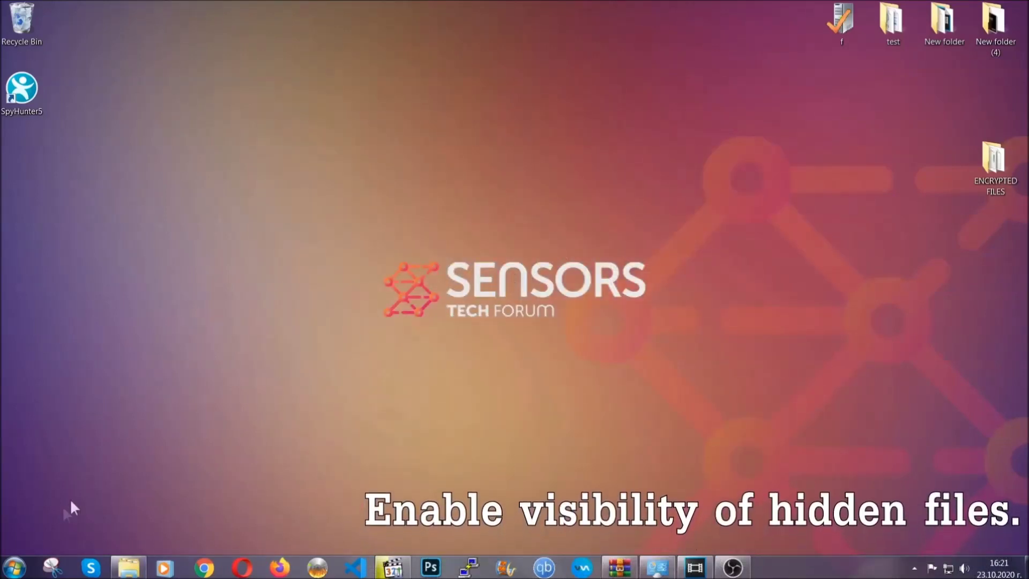
Step: Search the Start menu for the hidden files and folders setting and open Folder Options
{"action": "left_click", "coordinate": [15, 568]}
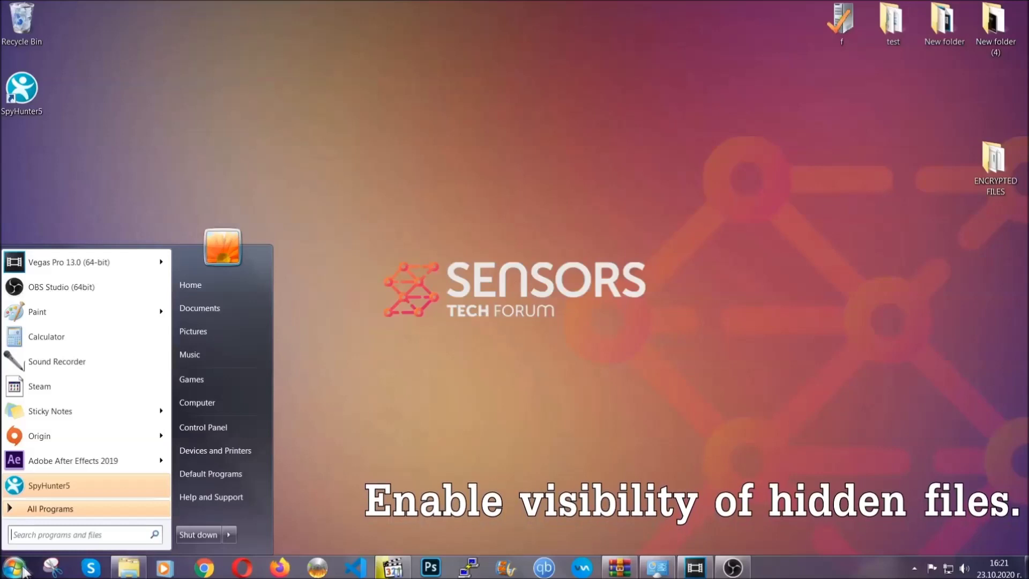
{"action": "left_click", "coordinate": [44, 531]}
{"action": "type", "text": "s"}
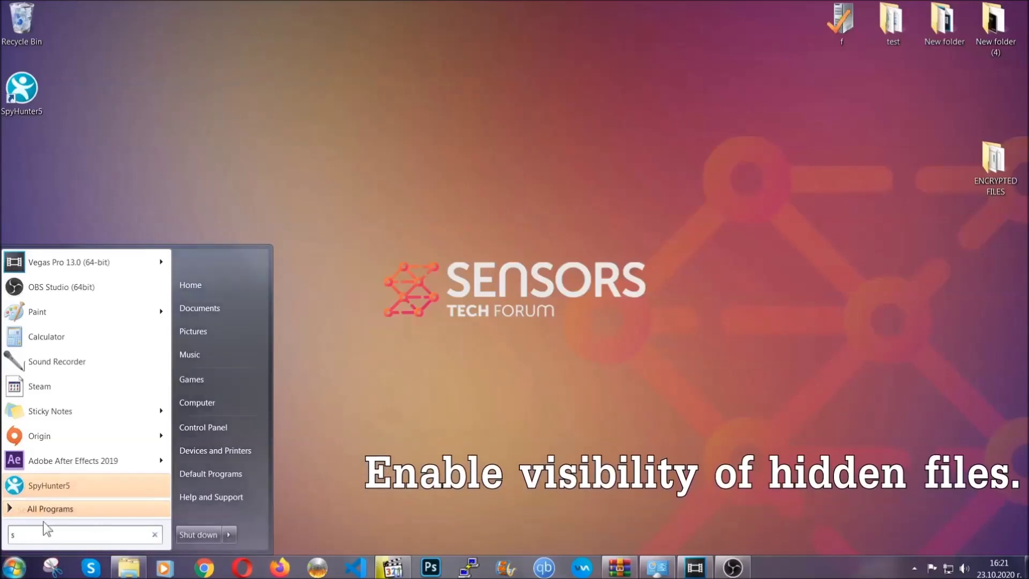
{"action": "type", "text": "howh"}
{"action": "key", "text": "BackSpace"}
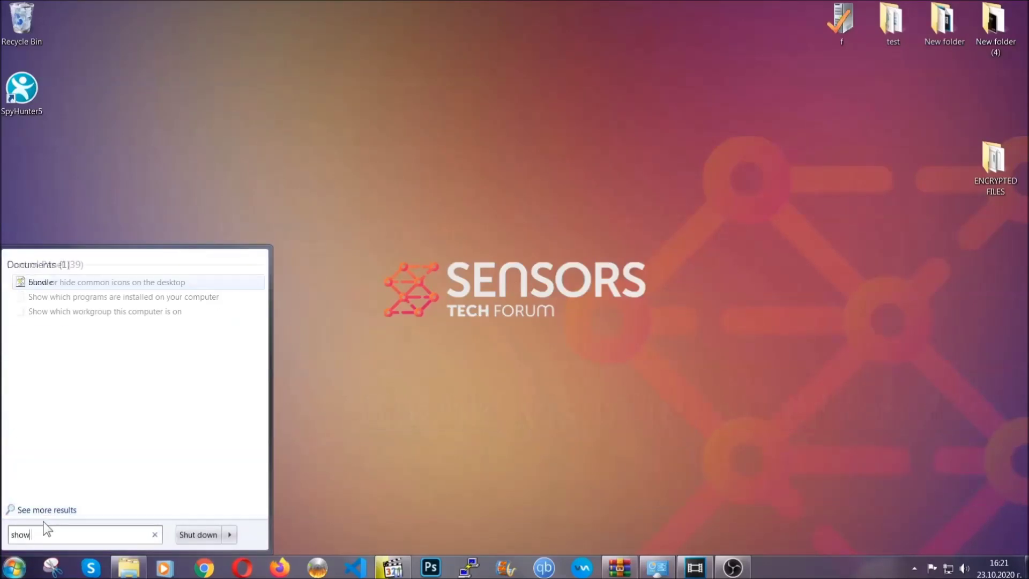
{"action": "type", "text": " hidden files"}
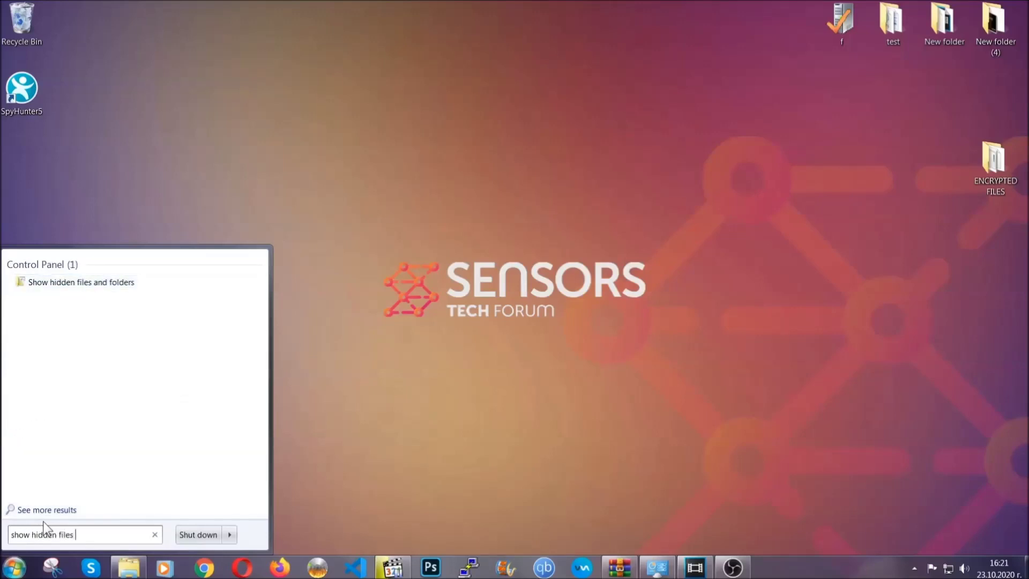
{"action": "type", "text": " and folders"}
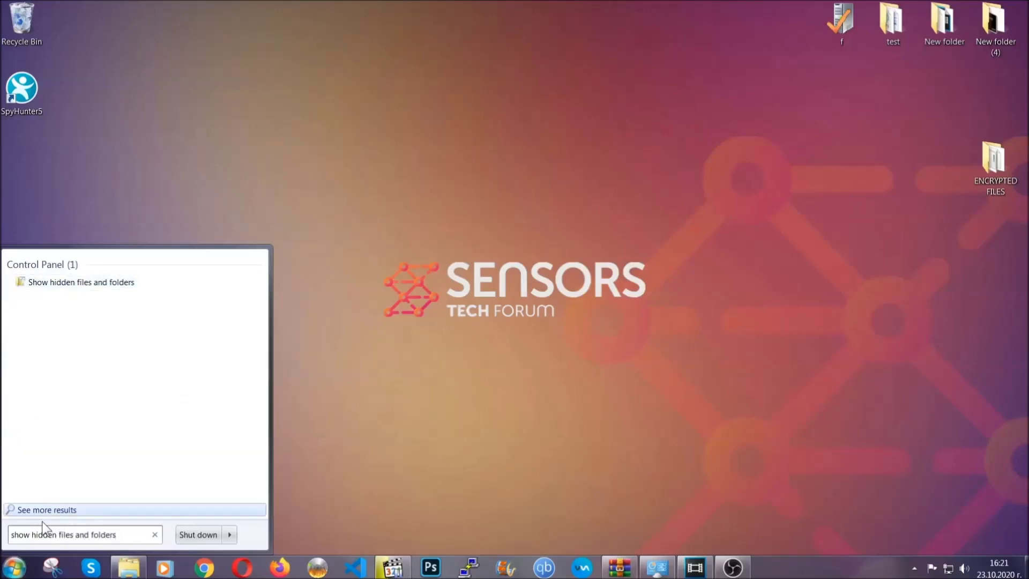
{"action": "left_click", "coordinate": [122, 283]}
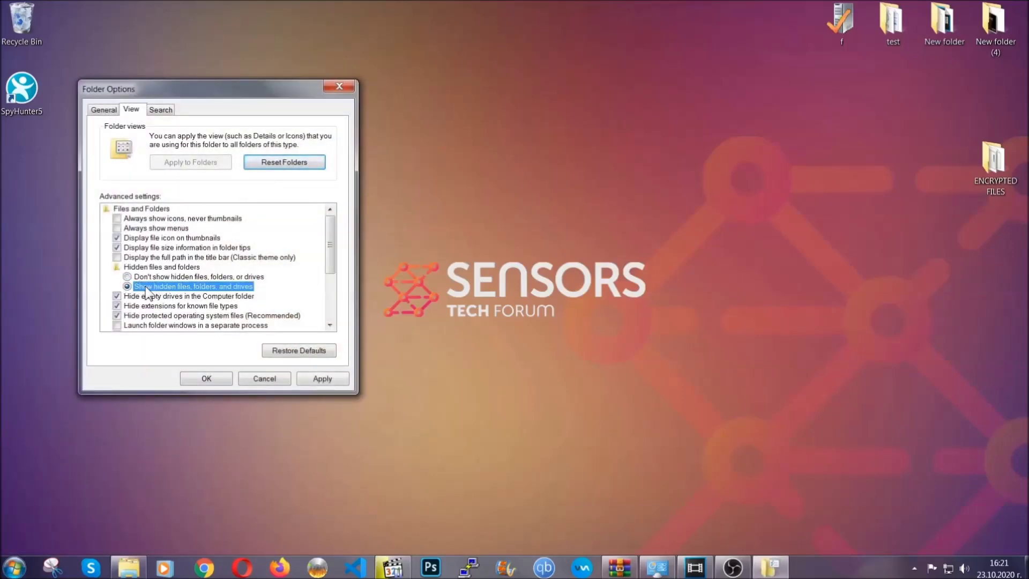
Step: Enable 'Show hidden files, folders, and drives' and apply it with OK
{"action": "left_click", "coordinate": [319, 382]}
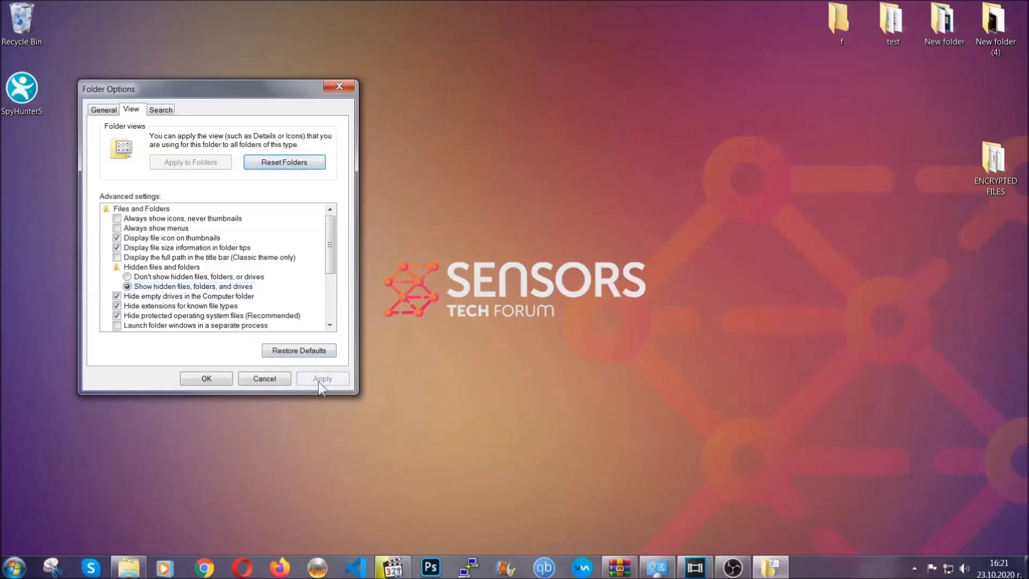
{"action": "left_click", "coordinate": [201, 379]}
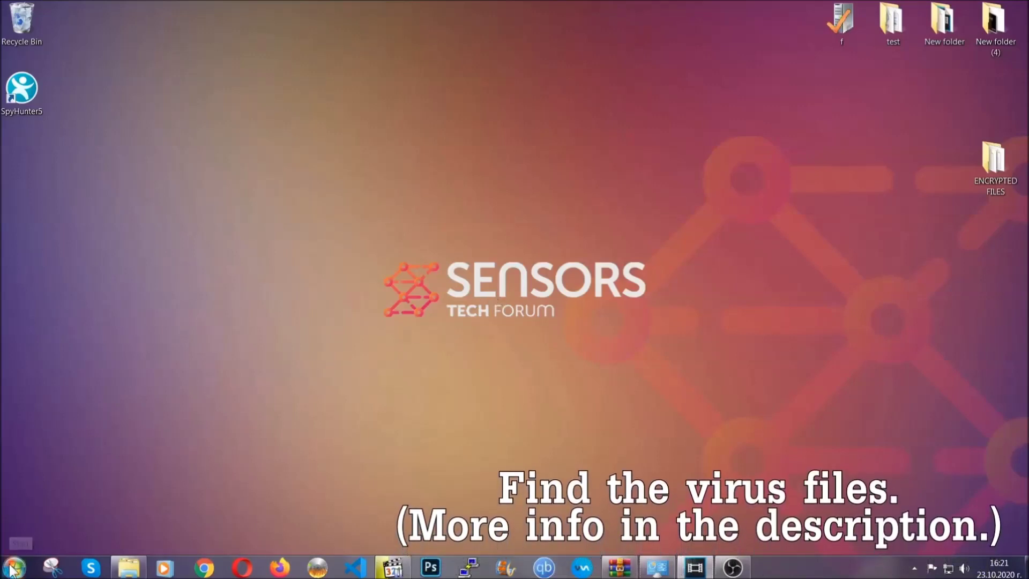
{"action": "key", "text": "super"}
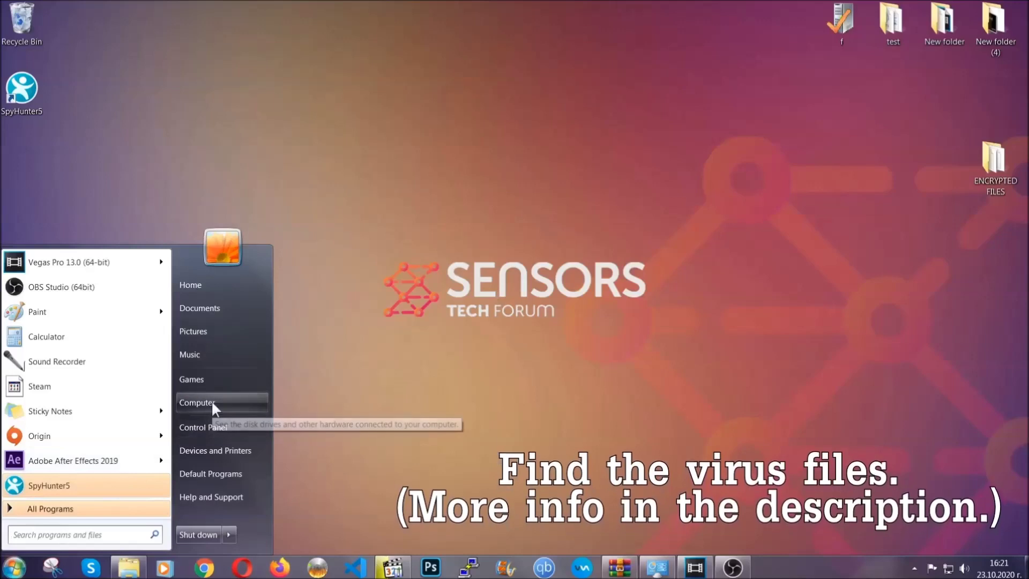
Step: In Computer, search fileextension:exe for EXAMPLE VIRUS NAME and select the result
{"action": "left_click", "coordinate": [211, 401]}
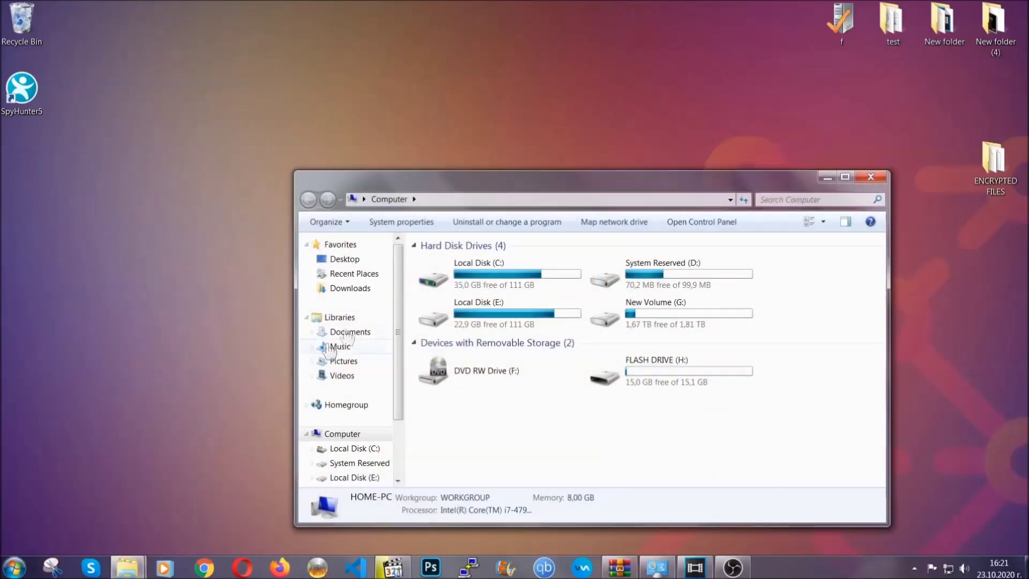
{"action": "left_click_drag", "start_coordinate": [560, 190], "coordinate": [493, 143]}
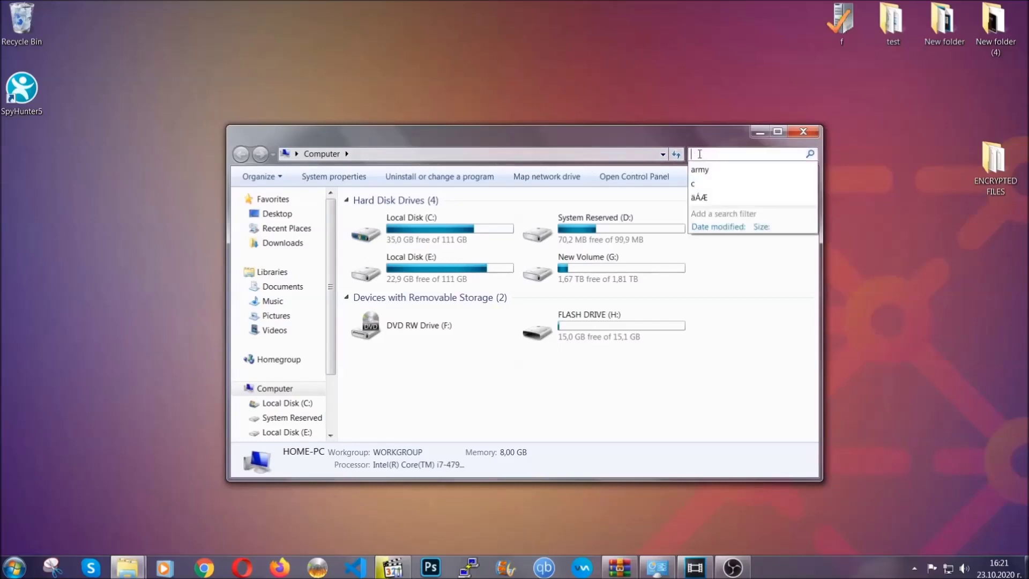
{"action": "left_click", "coordinate": [752, 154]}
{"action": "type", "text": "file"}
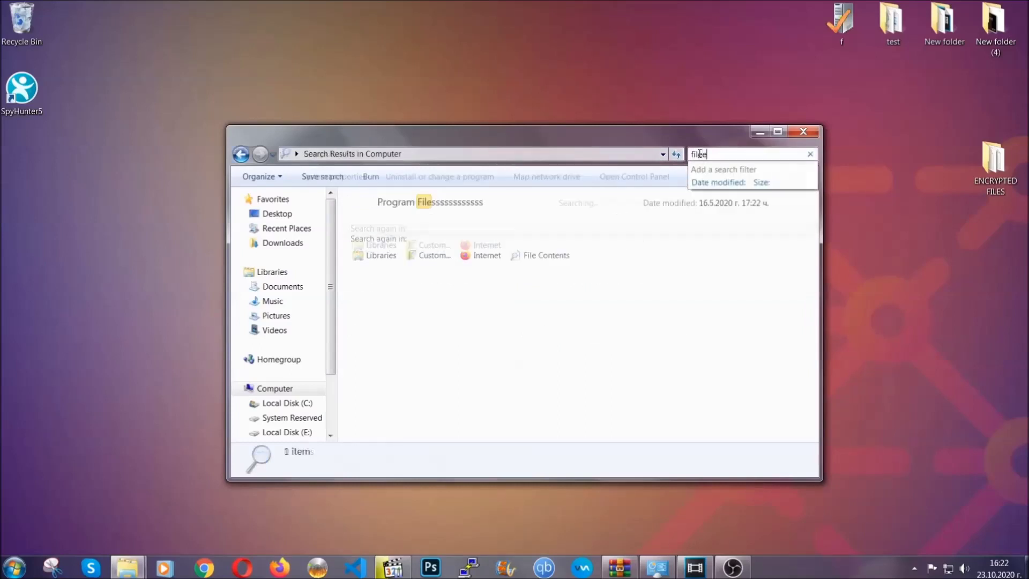
{"action": "type", "text": "extension:exe "}
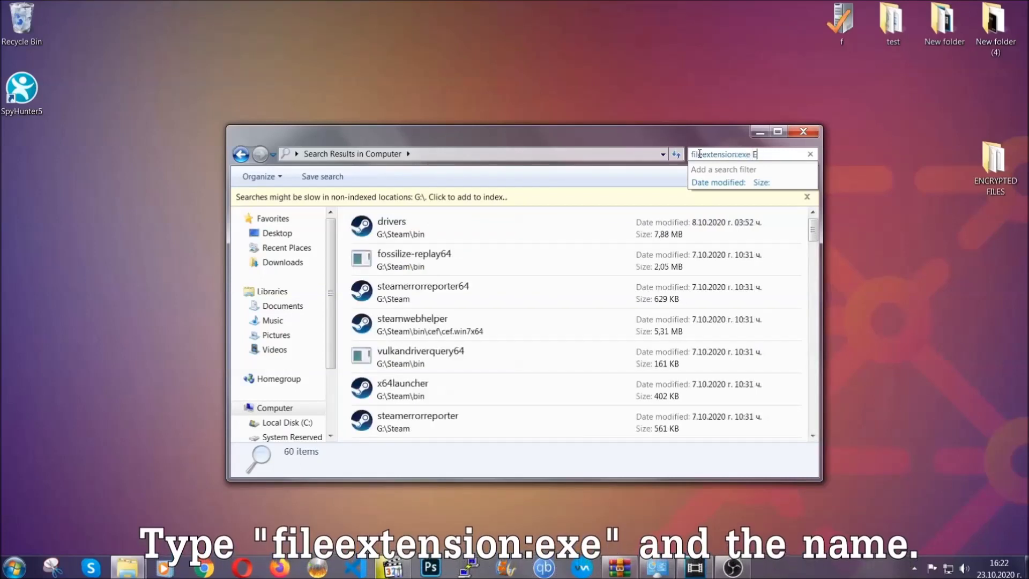
{"action": "type", "text": "Exampl"}
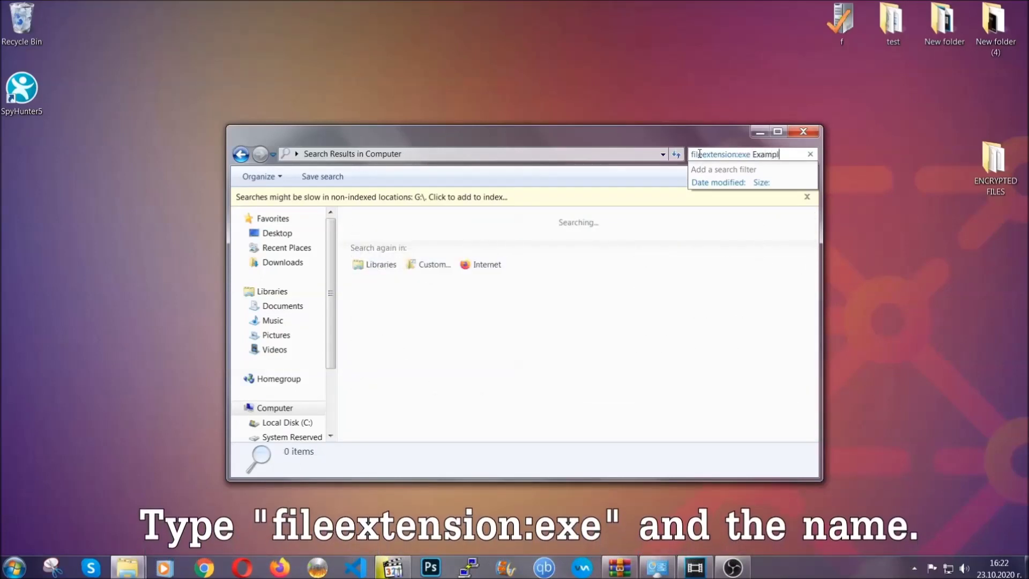
{"action": "type", "text": "e Virus Name"}
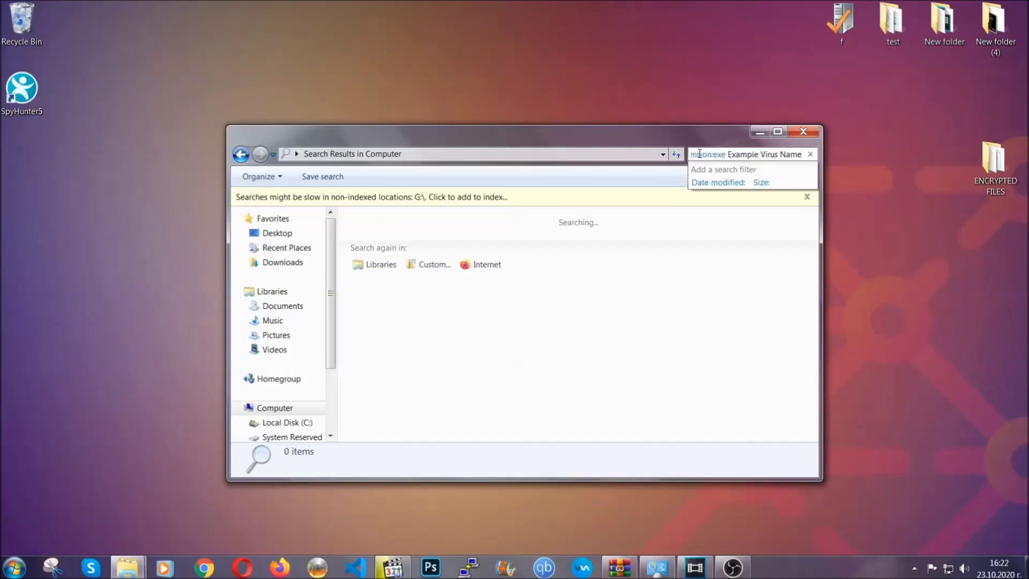
{"action": "key", "text": "Return"}
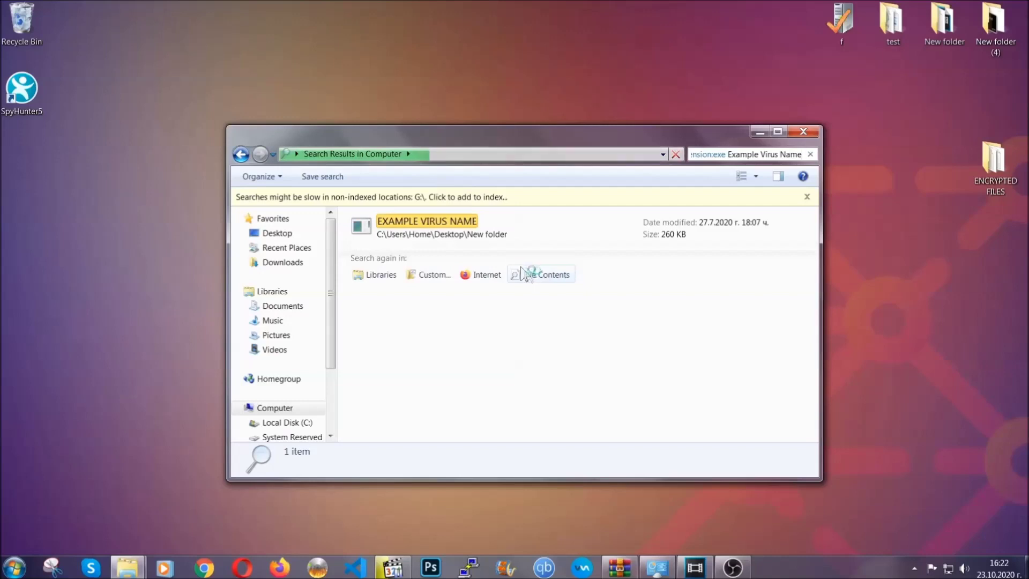
{"action": "left_click", "coordinate": [450, 220]}
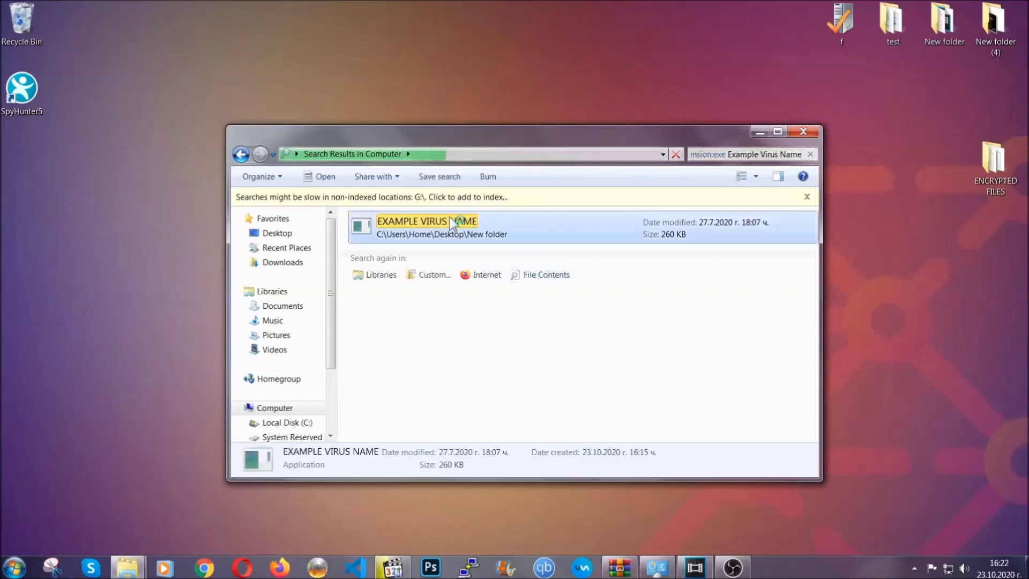
Step: Delete EXAMPLE VIRUS NAME to the Recycle Bin and close the search window
{"action": "right_click", "coordinate": [455, 223]}
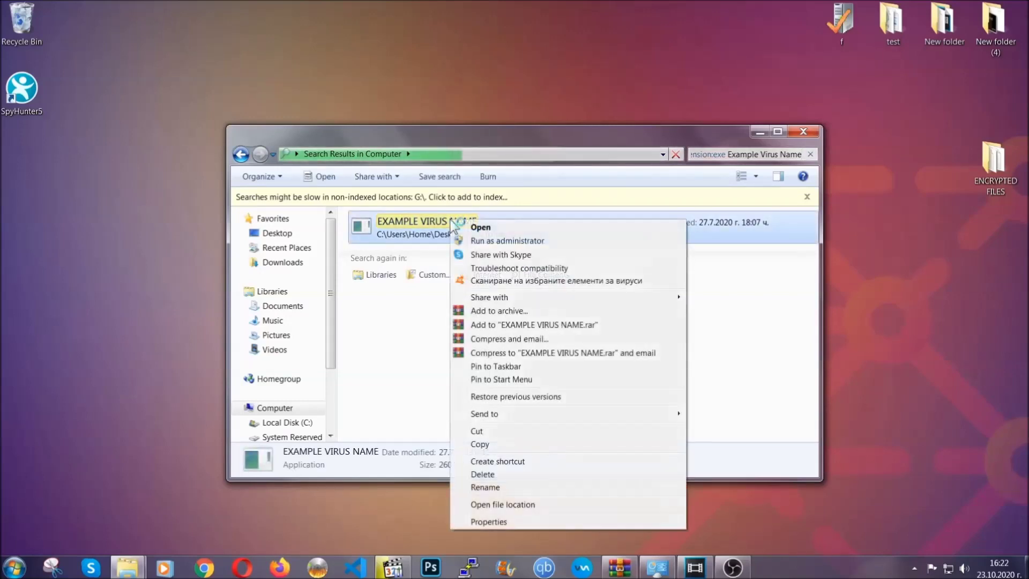
{"action": "left_click", "coordinate": [496, 474]}
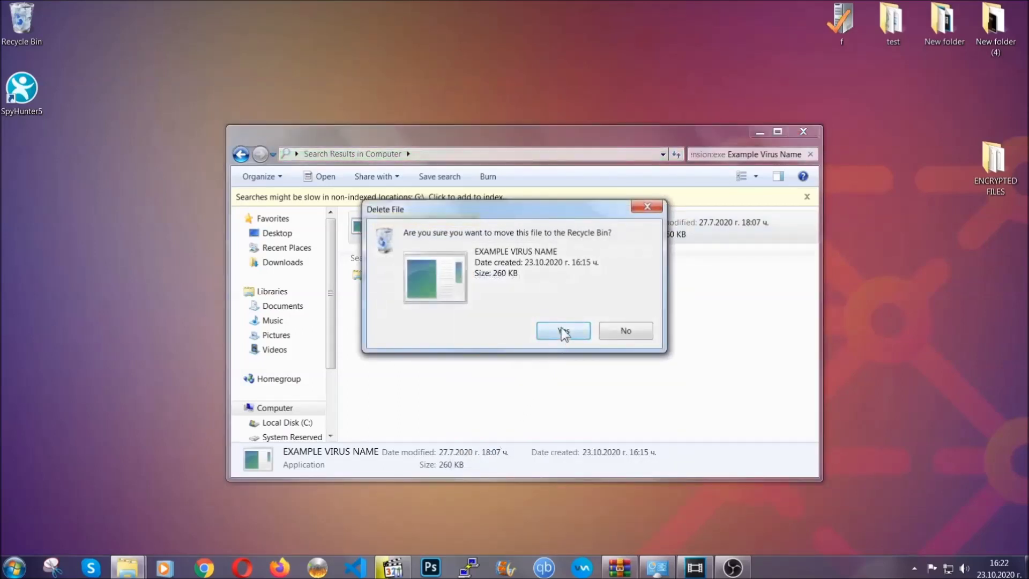
{"action": "left_click", "coordinate": [563, 331]}
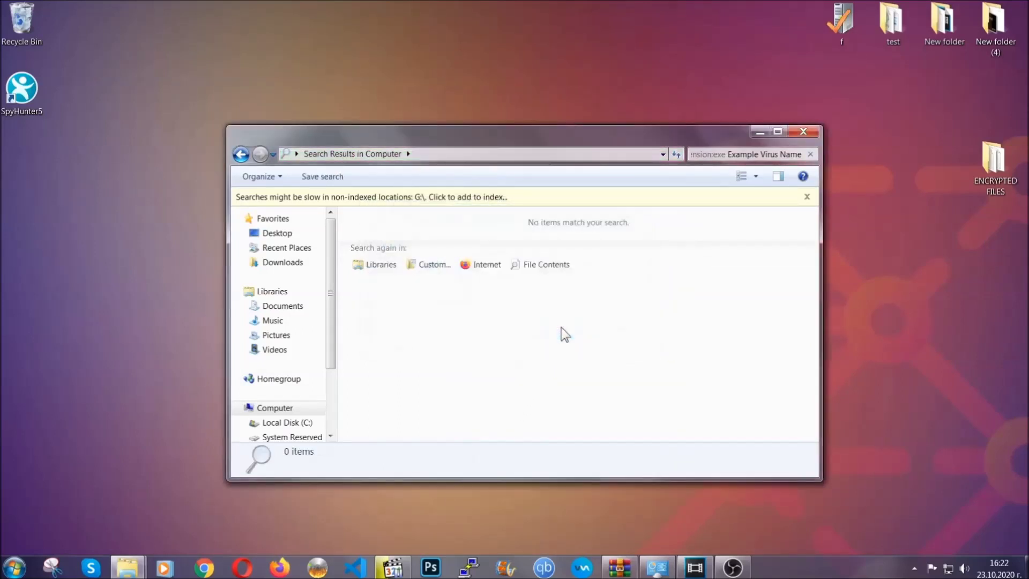
{"action": "left_click", "coordinate": [804, 131]}
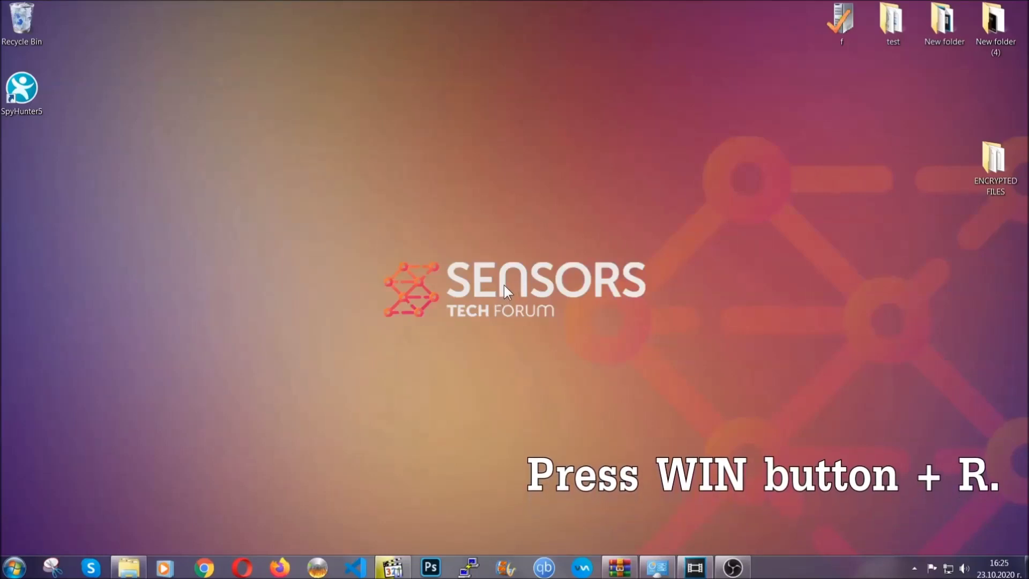
Step: Via Win+R, replace cmd with REGEDIT and launch the Registry Editor
{"action": "key", "text": "super+r"}
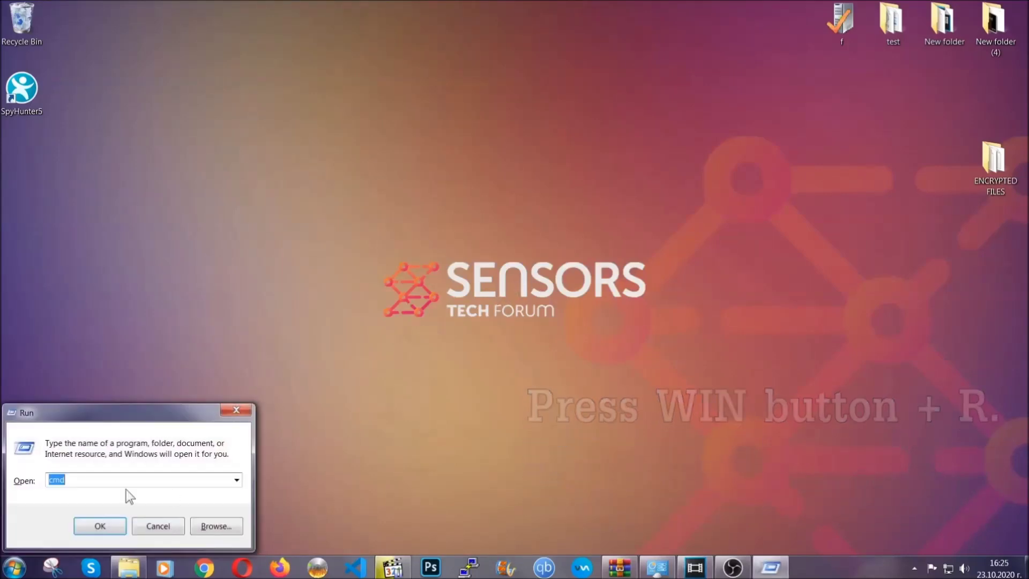
{"action": "left_click", "coordinate": [97, 487]}
{"action": "left_click_drag", "start_coordinate": [97, 487], "coordinate": [13, 485]}
{"action": "type", "text": "REGEDIT"}
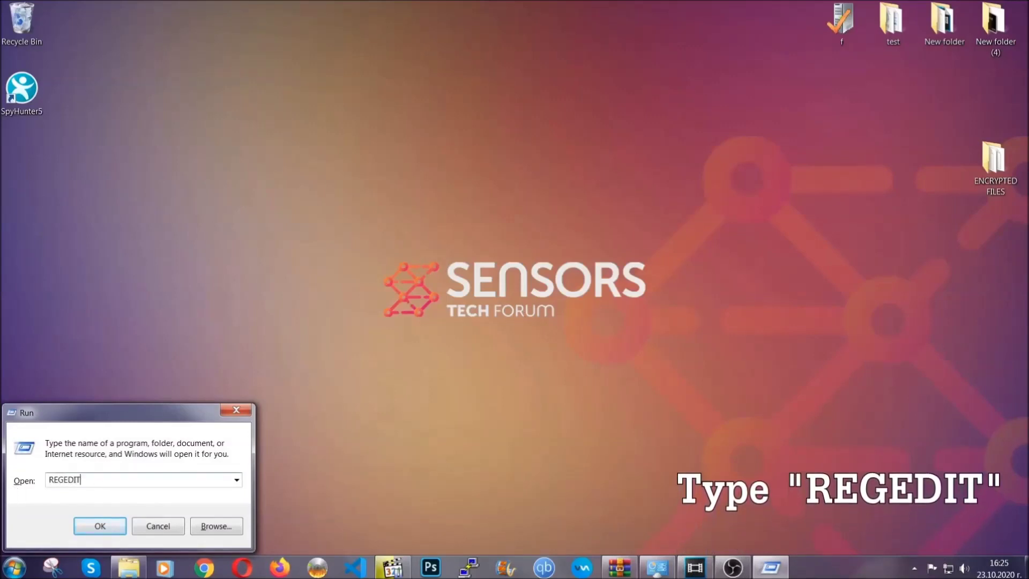
{"action": "left_click", "coordinate": [88, 524]}
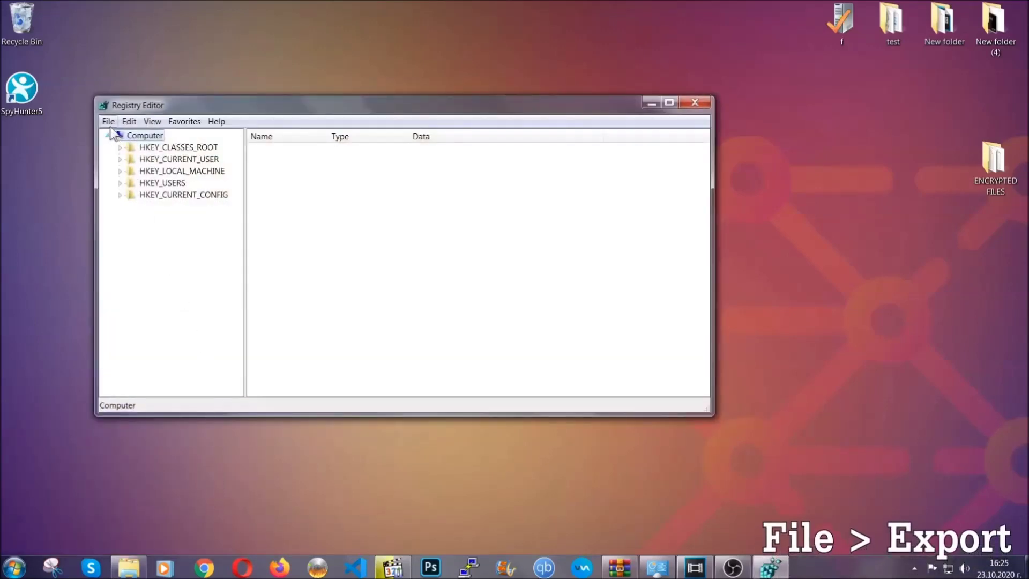
Step: Export the whole registry to a file named BACKUP on the Desktop
{"action": "left_click", "coordinate": [109, 124]}
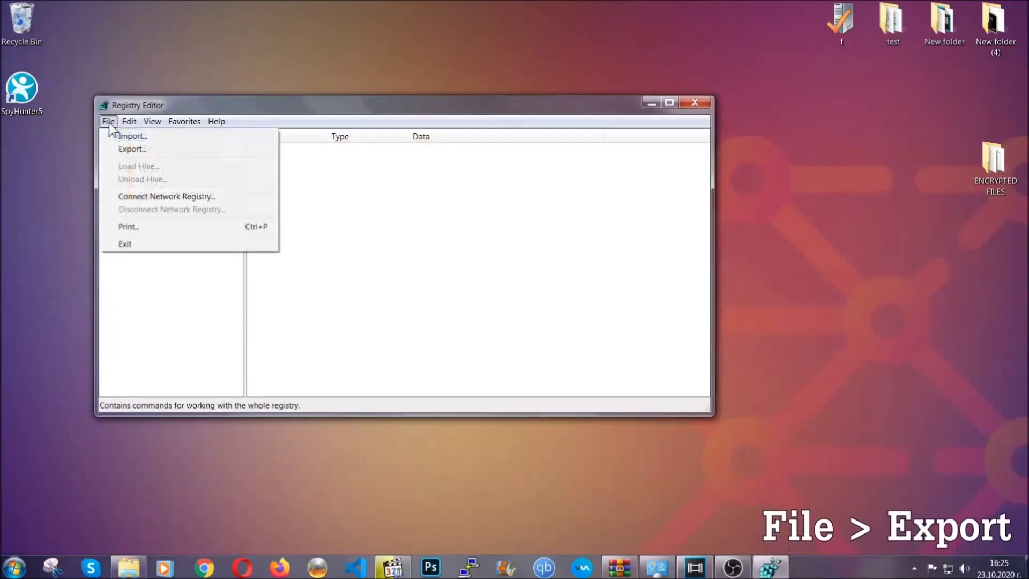
{"action": "left_click", "coordinate": [132, 148]}
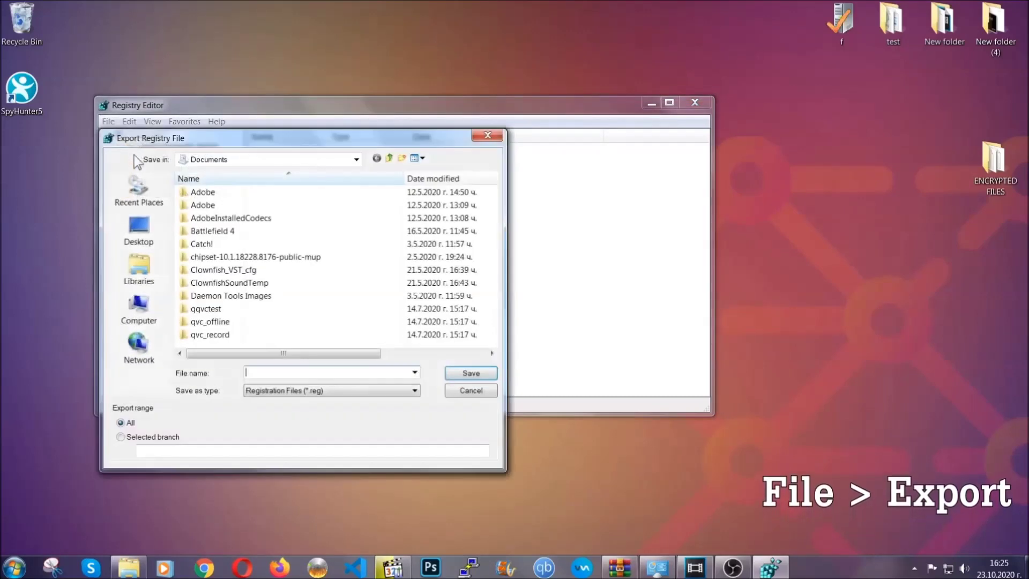
{"action": "left_click", "coordinate": [134, 228]}
{"action": "type", "text": "BACKUP"}
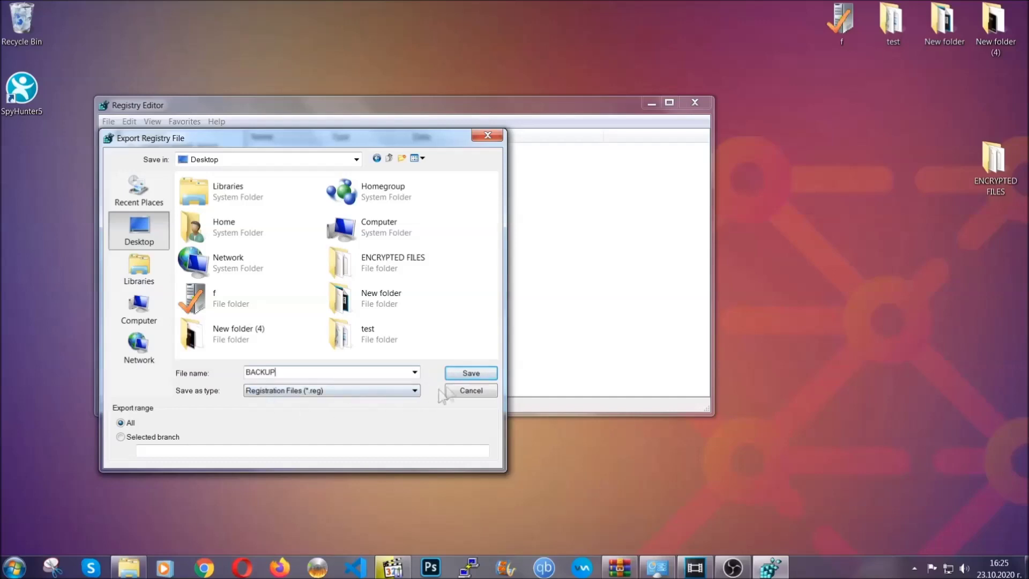
{"action": "left_click", "coordinate": [464, 375]}
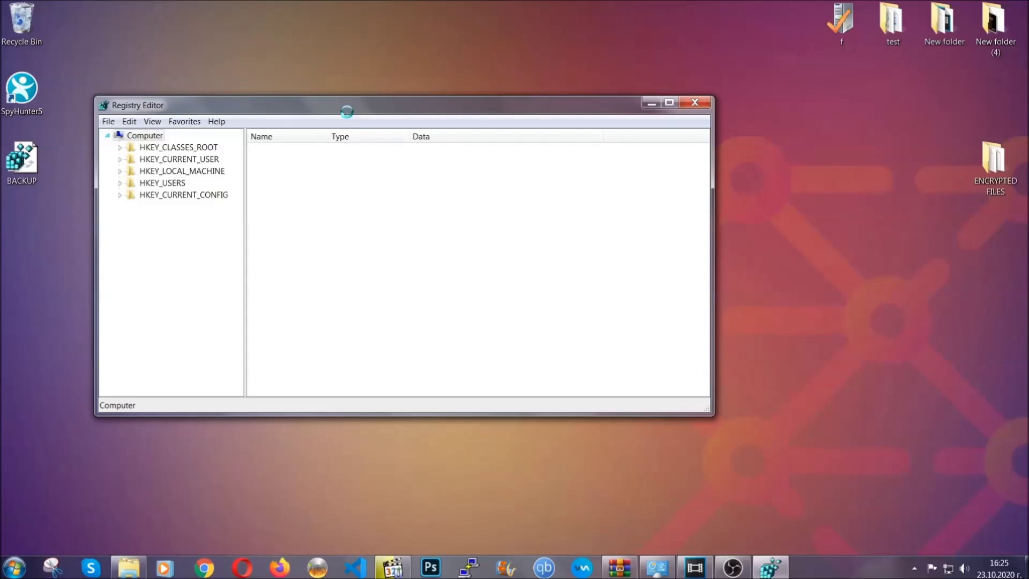
{"action": "left_click_drag", "start_coordinate": [347, 114], "coordinate": [449, 145]}
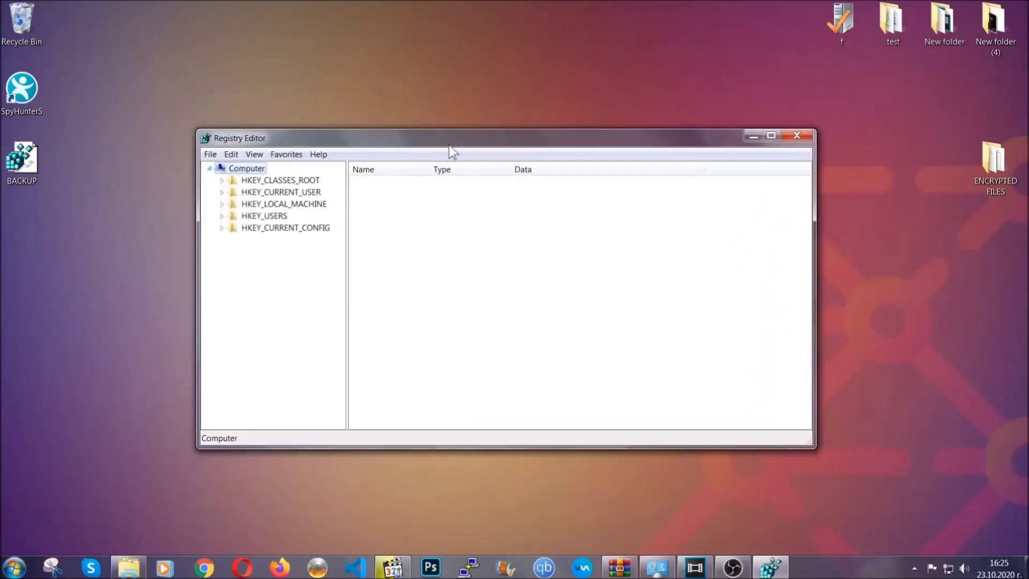
{"action": "left_click", "coordinate": [210, 154]}
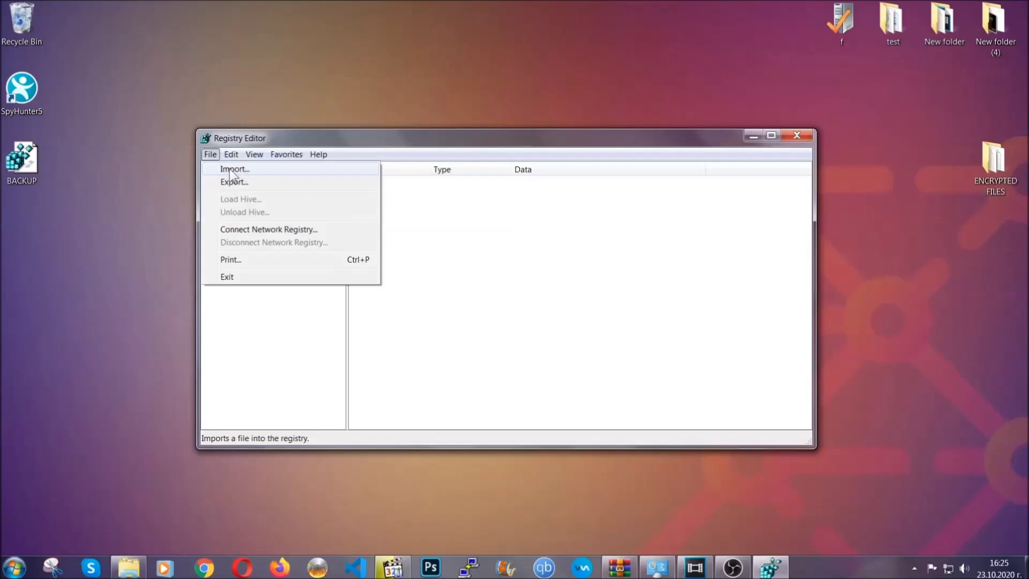
Step: Find the RunOnce key with Ctrl+F, then select the Run key under CurrentVersion
{"action": "left_click", "coordinate": [210, 154]}
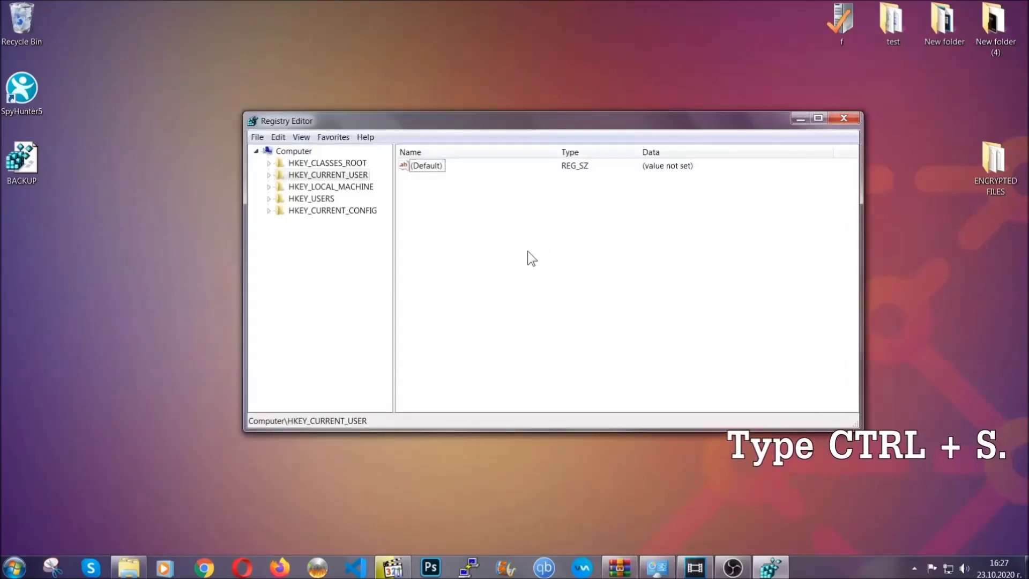
{"action": "key", "text": "ctrl+f"}
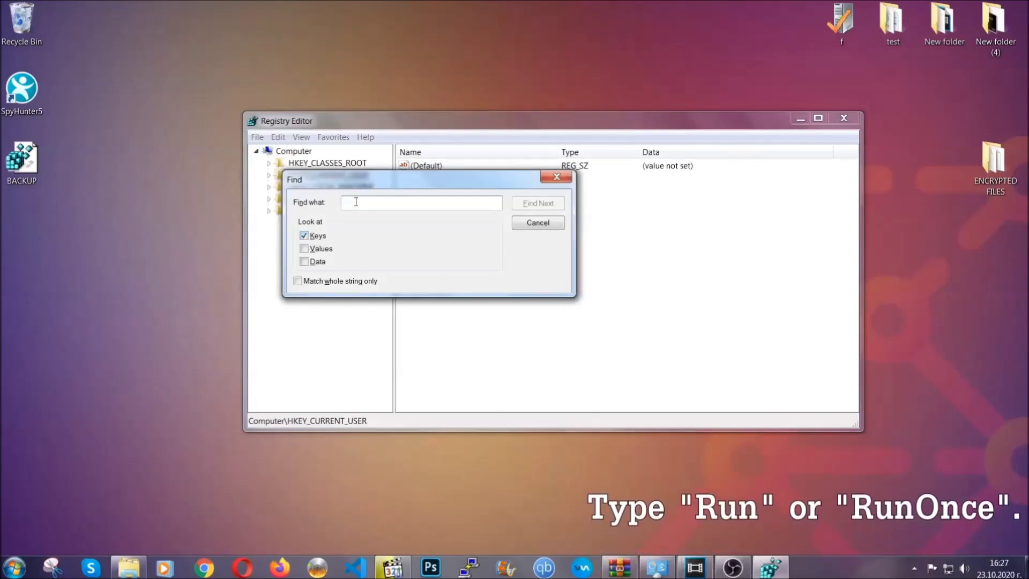
{"action": "type", "text": "RunO"}
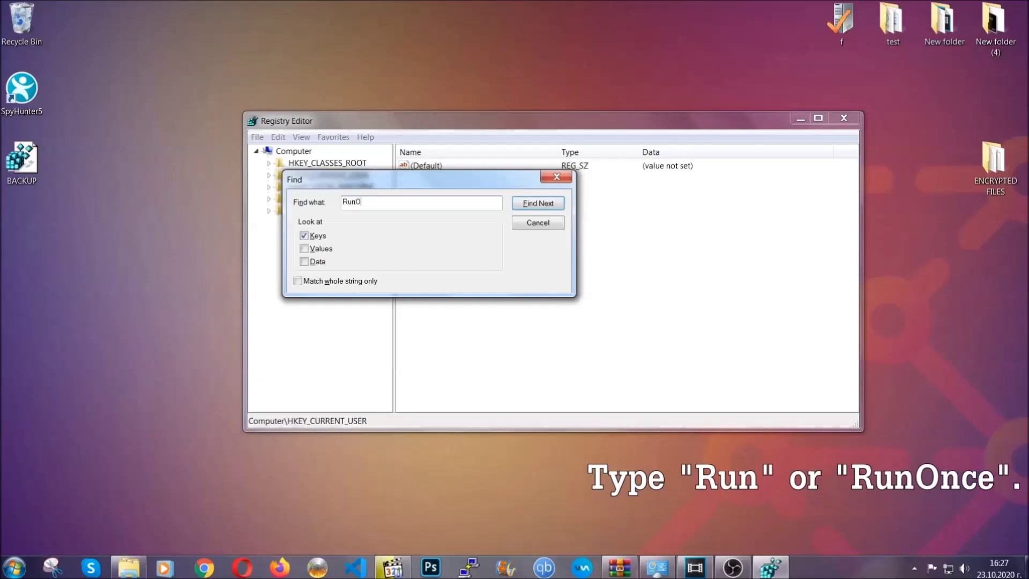
{"action": "type", "text": "nce"}
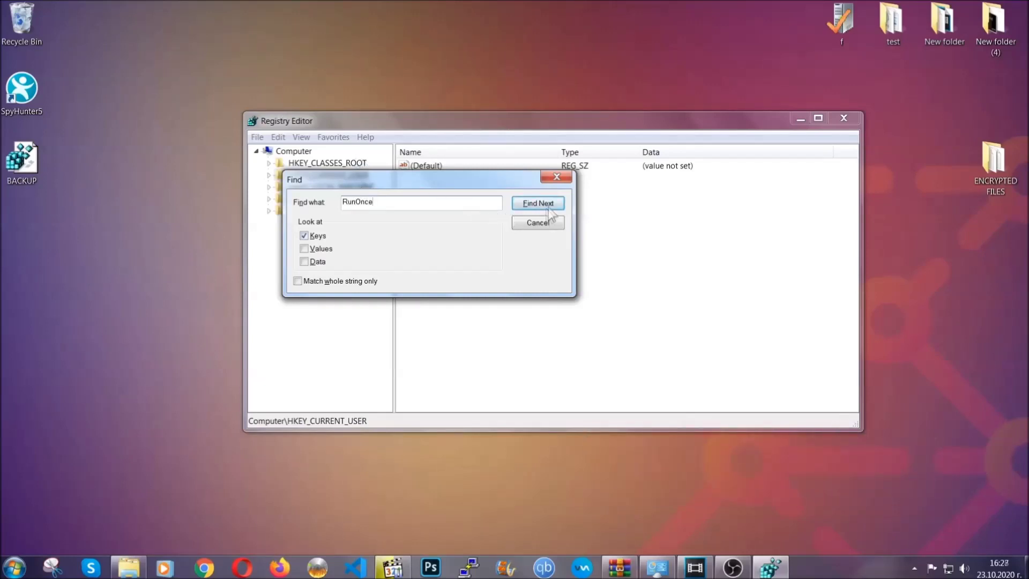
{"action": "left_click", "coordinate": [551, 208]}
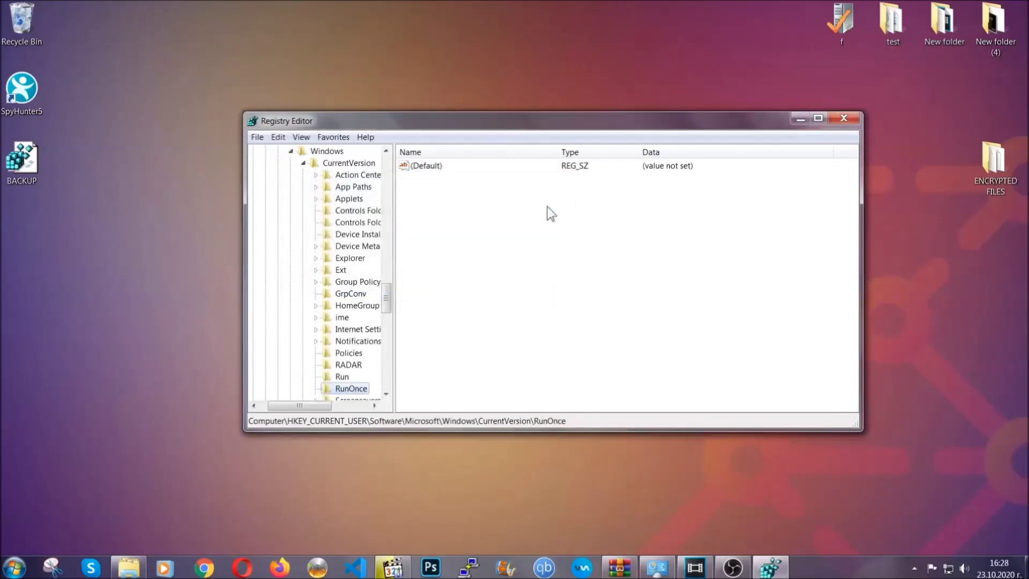
{"action": "left_click_drag", "start_coordinate": [392, 293], "coordinate": [387, 308]}
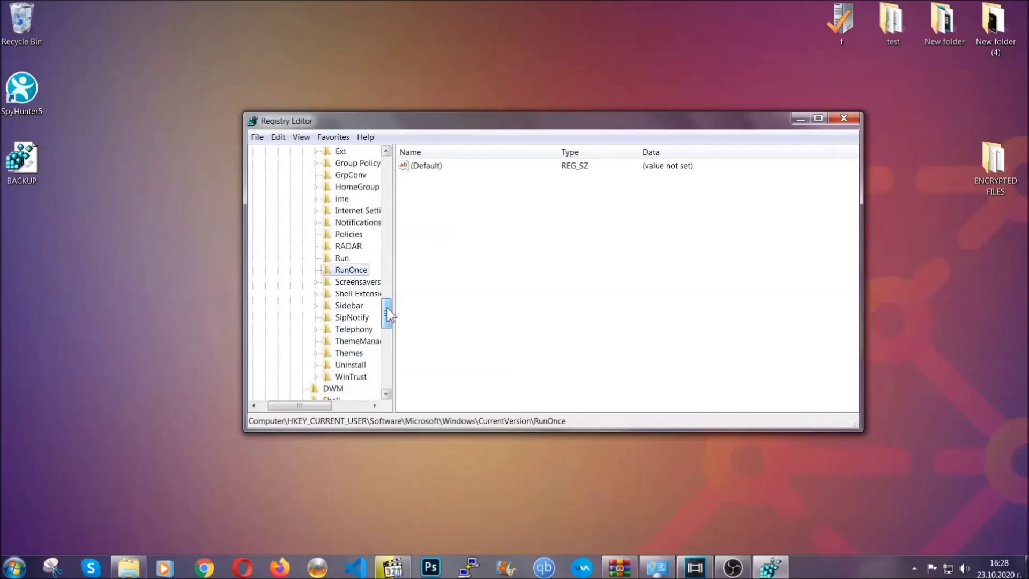
{"action": "left_click", "coordinate": [341, 258]}
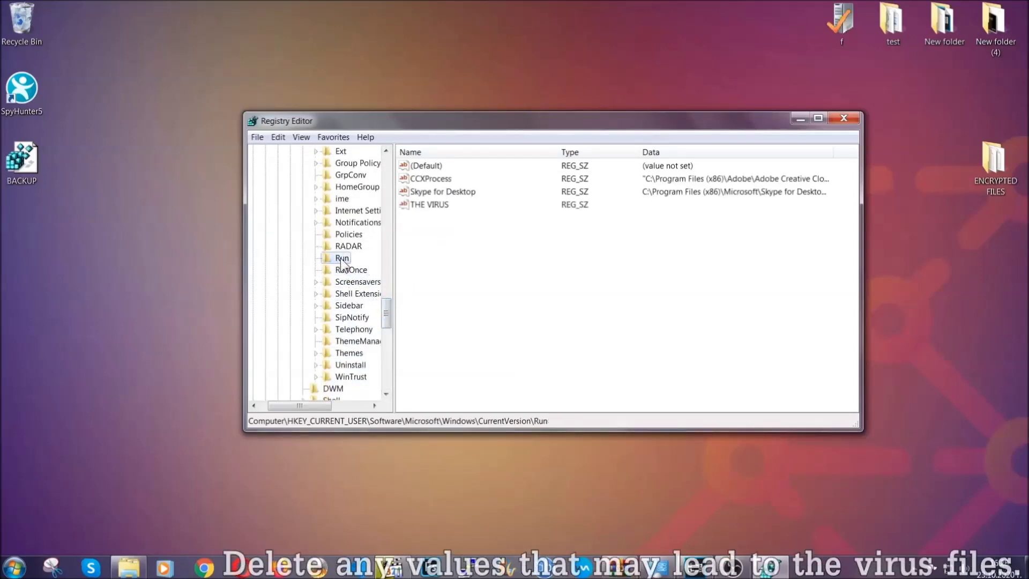
Step: Permanently delete the THE VIRUS value from the Run key
{"action": "left_click", "coordinate": [422, 206]}
{"action": "right_click", "coordinate": [423, 206]}
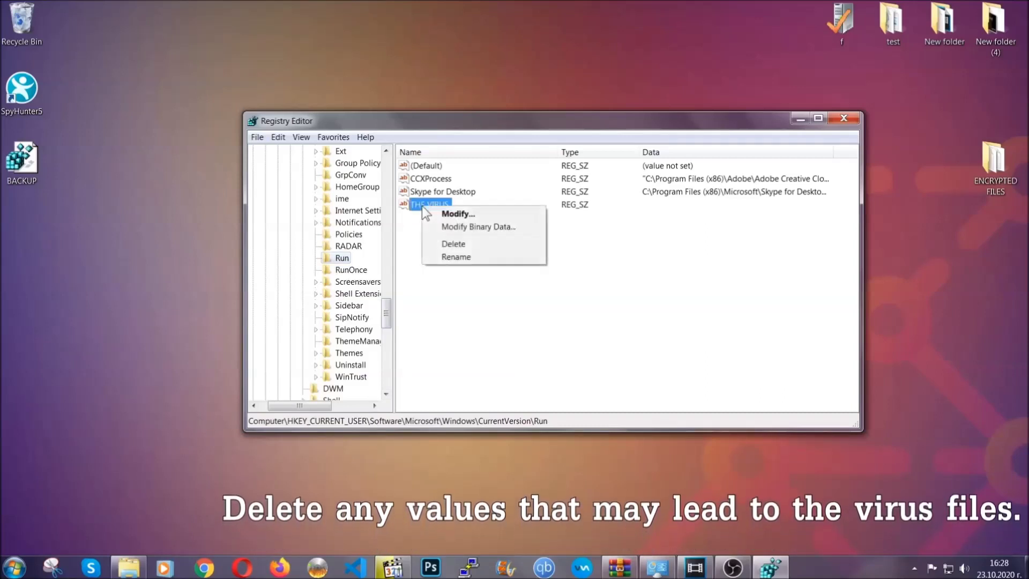
{"action": "left_click", "coordinate": [444, 244]}
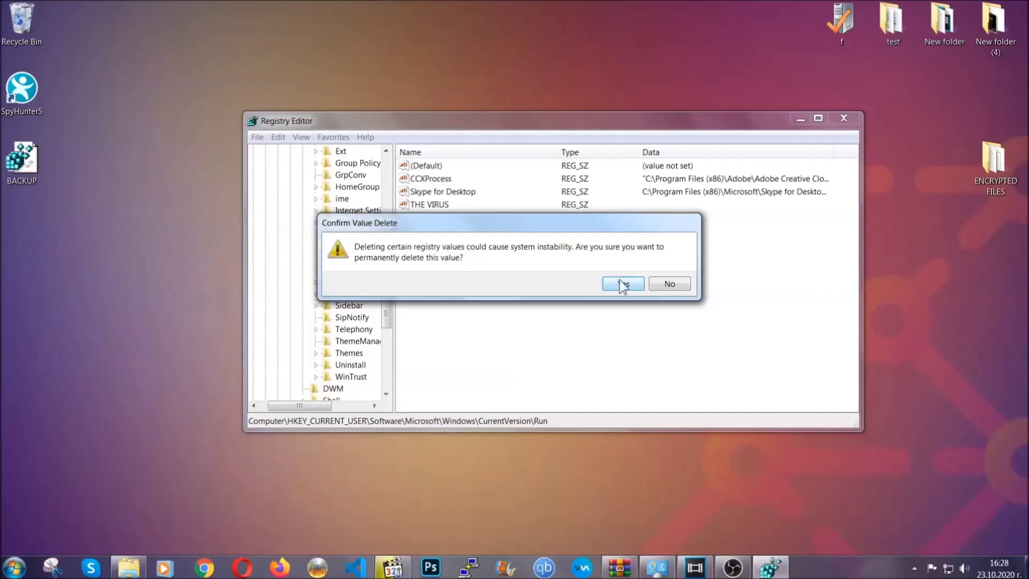
{"action": "left_click", "coordinate": [623, 285]}
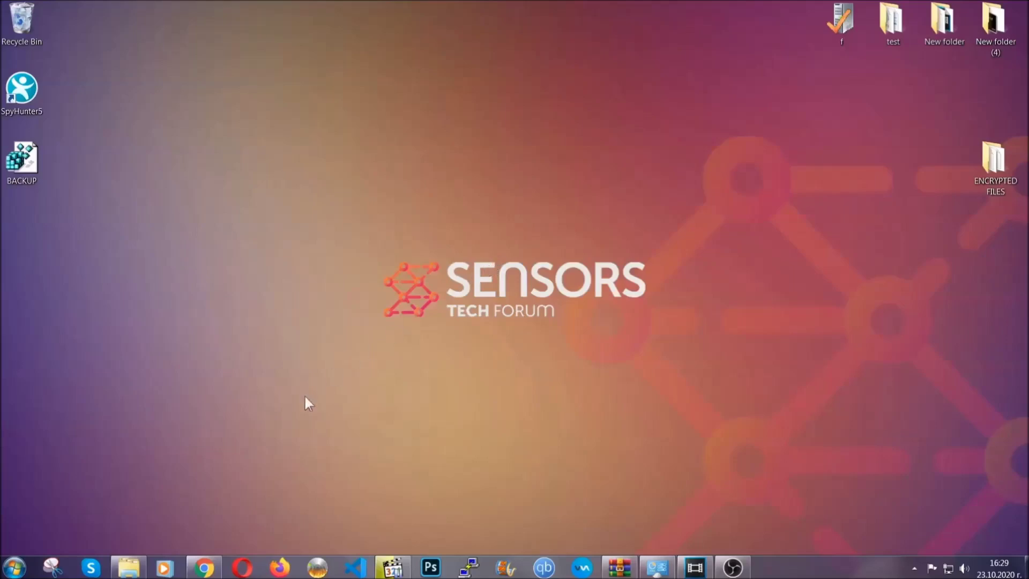
Step: Bring Chrome back with the SensorsTechForum file-recovery article and select its full address
{"action": "left_click", "coordinate": [206, 570]}
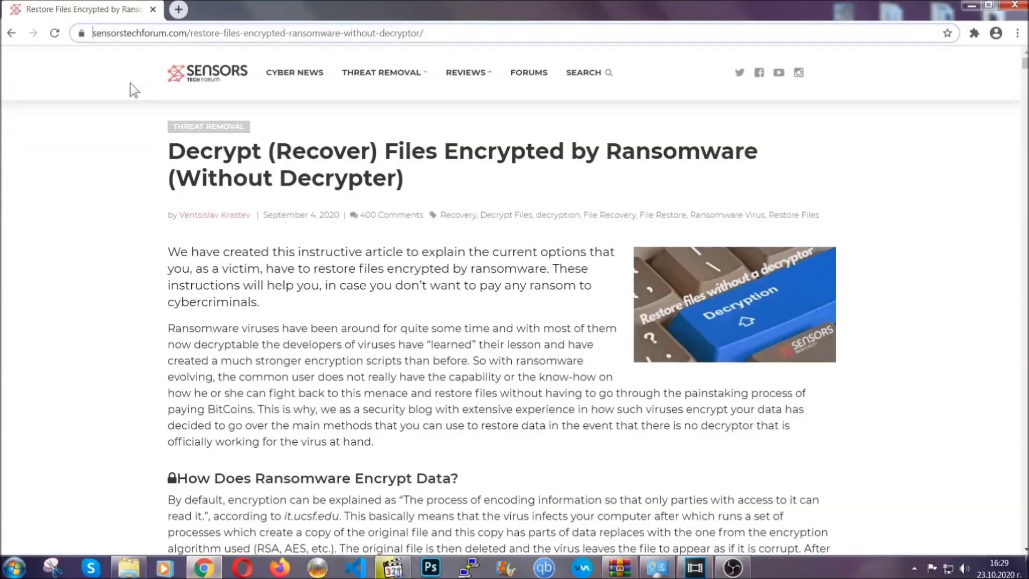
{"action": "left_click_drag", "start_coordinate": [92, 34], "coordinate": [463, 38]}
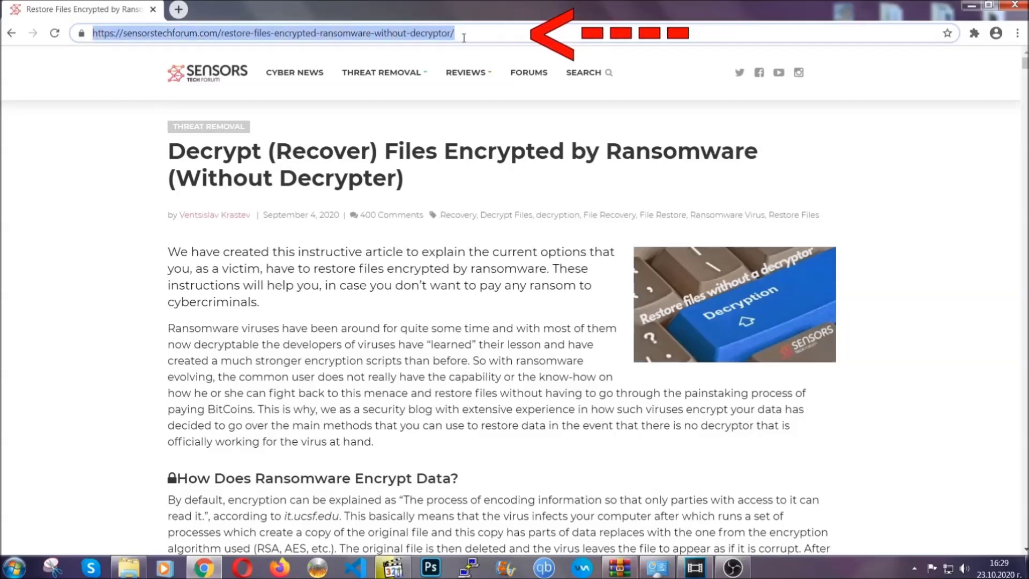
{"action": "mouse_move", "coordinate": [466, 73]}
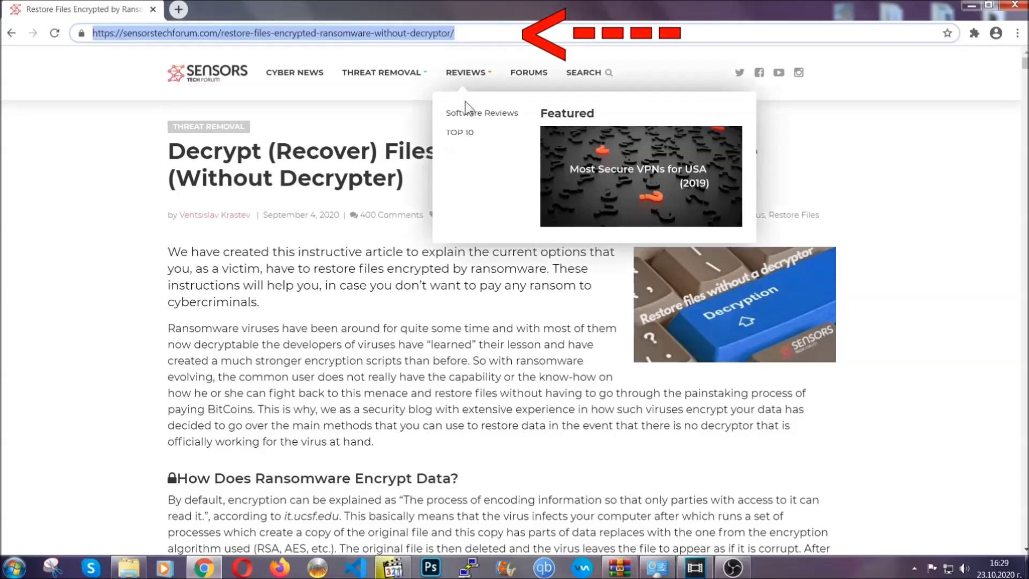
{"action": "scroll", "coordinate": [530, 292], "scroll_direction": "down", "scroll_amount": 3}
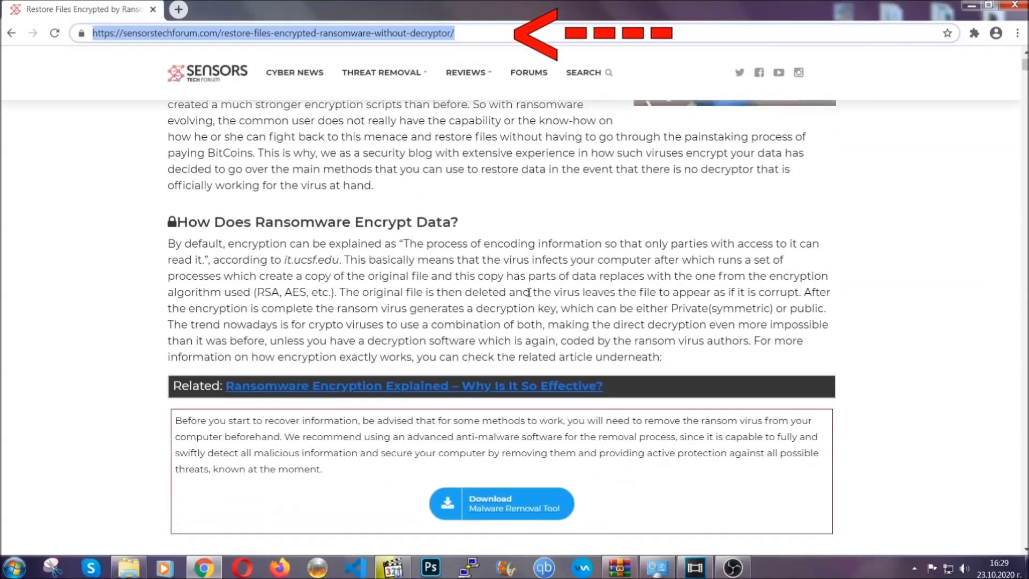
{"action": "scroll", "coordinate": [530, 292], "scroll_direction": "down", "scroll_amount": 1}
{"action": "scroll", "coordinate": [531, 293], "scroll_direction": "down", "scroll_amount": 2}
{"action": "scroll", "coordinate": [529, 295], "scroll_direction": "down", "scroll_amount": 2}
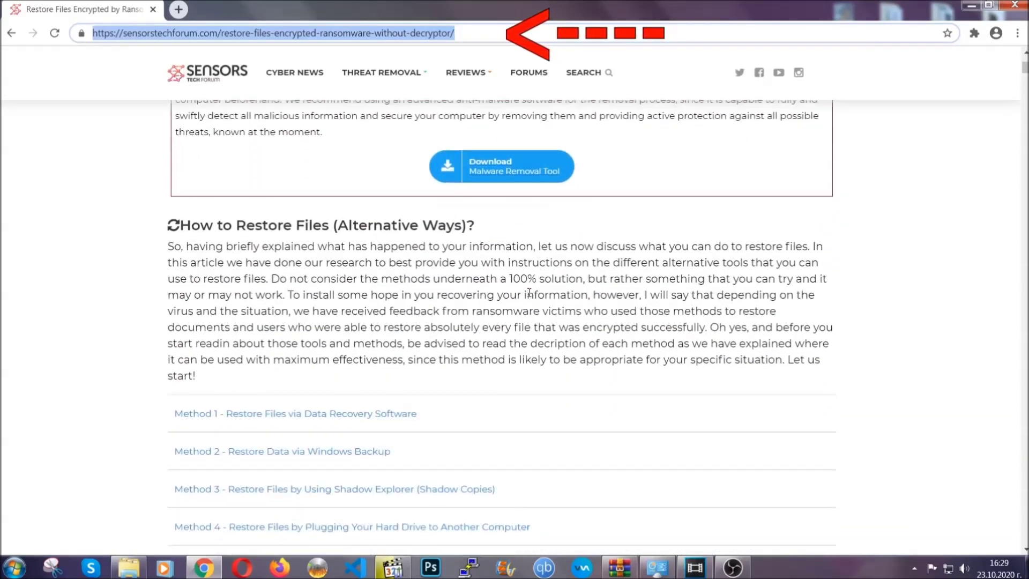
{"action": "scroll", "coordinate": [530, 295], "scroll_direction": "down", "scroll_amount": 1}
{"action": "scroll", "coordinate": [531, 296], "scroll_direction": "down", "scroll_amount": 1}
{"action": "scroll", "coordinate": [514, 298], "scroll_direction": "down", "scroll_amount": 1}
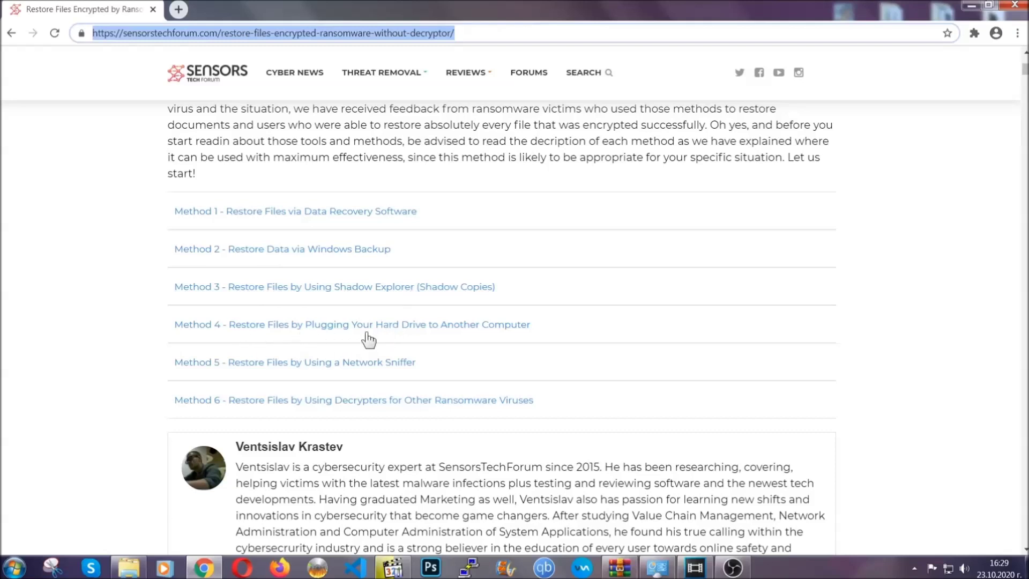
Step: Expand Method 2 (Windows Backup) and review its summary table in the recovery article
{"action": "left_click", "coordinate": [320, 249]}
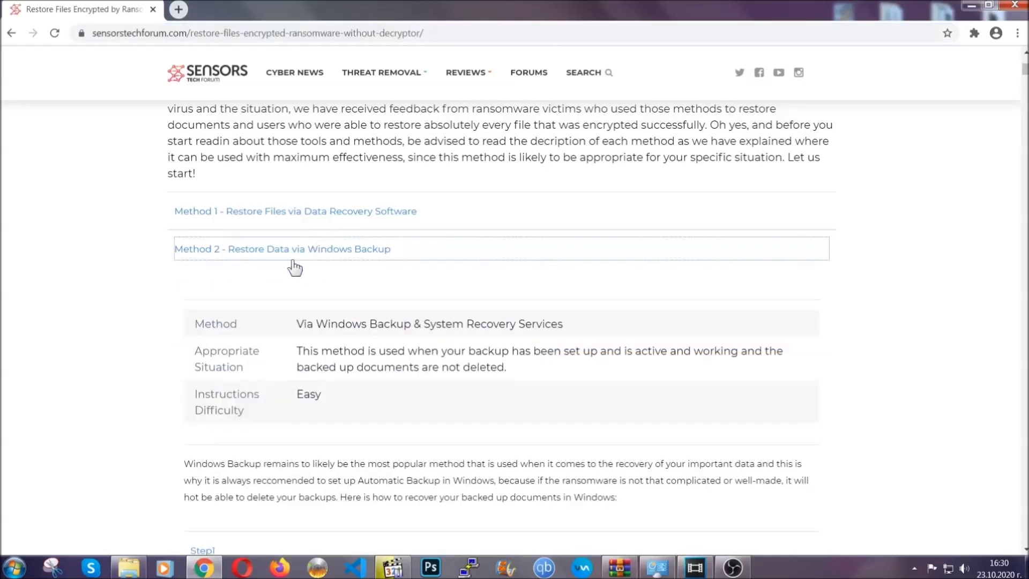
{"action": "left_click_drag", "start_coordinate": [298, 322], "coordinate": [362, 406]}
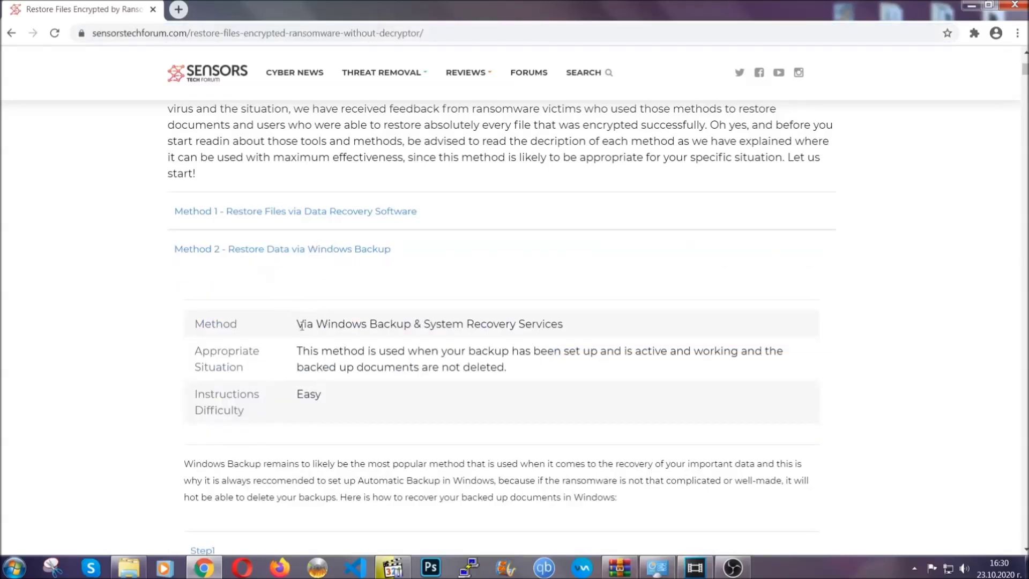
{"action": "left_click", "coordinate": [365, 403]}
{"action": "scroll", "coordinate": [367, 400], "scroll_direction": "down", "scroll_amount": 3}
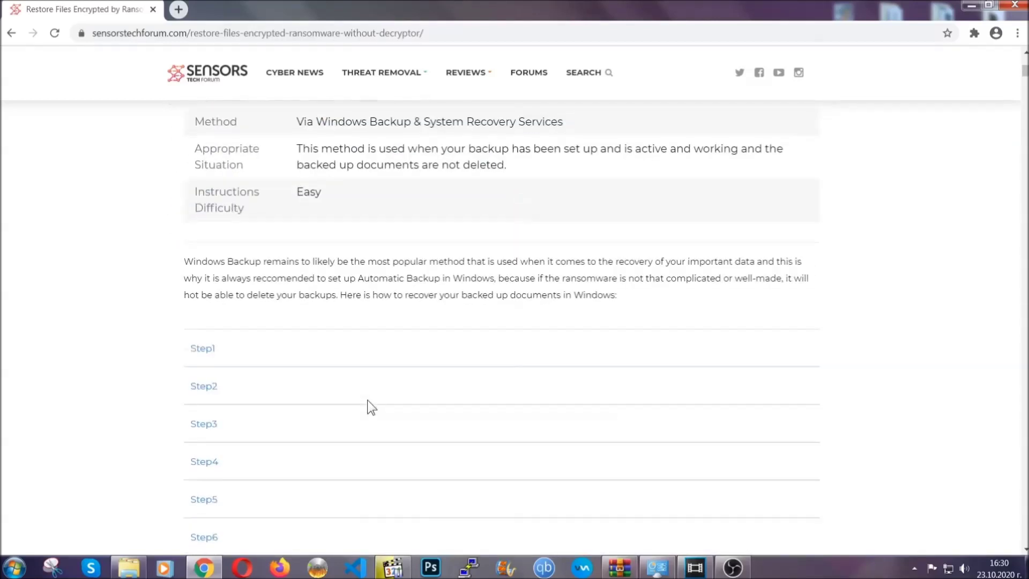
{"action": "scroll", "coordinate": [368, 400], "scroll_direction": "down", "scroll_amount": 1}
Step: Expand Step1, Step2 and Step3 of the Windows Backup restore, then minimize Chrome
{"action": "left_click", "coordinate": [212, 282]}
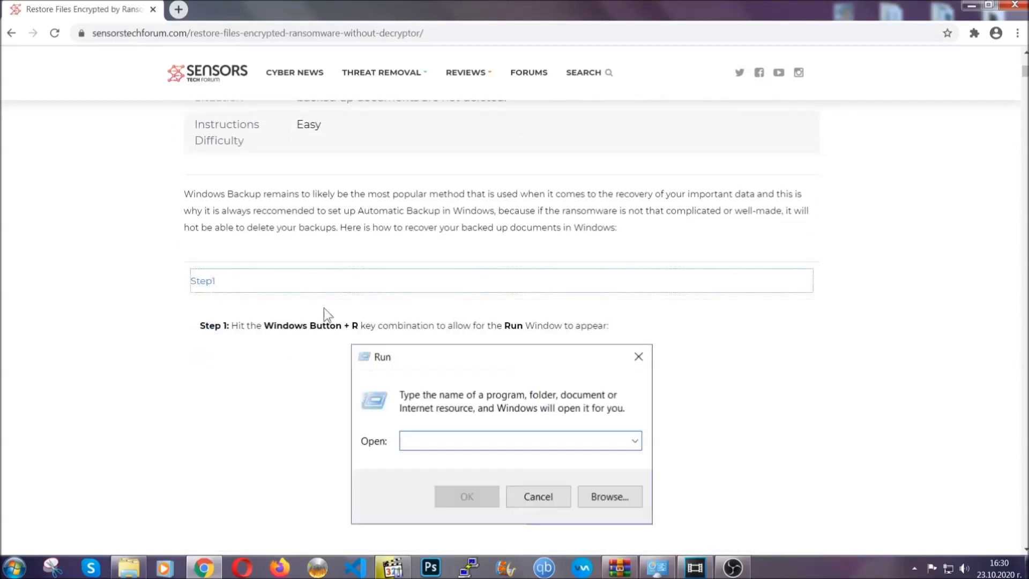
{"action": "scroll", "coordinate": [483, 333], "scroll_direction": "down", "scroll_amount": 4}
{"action": "left_click", "coordinate": [242, 339]}
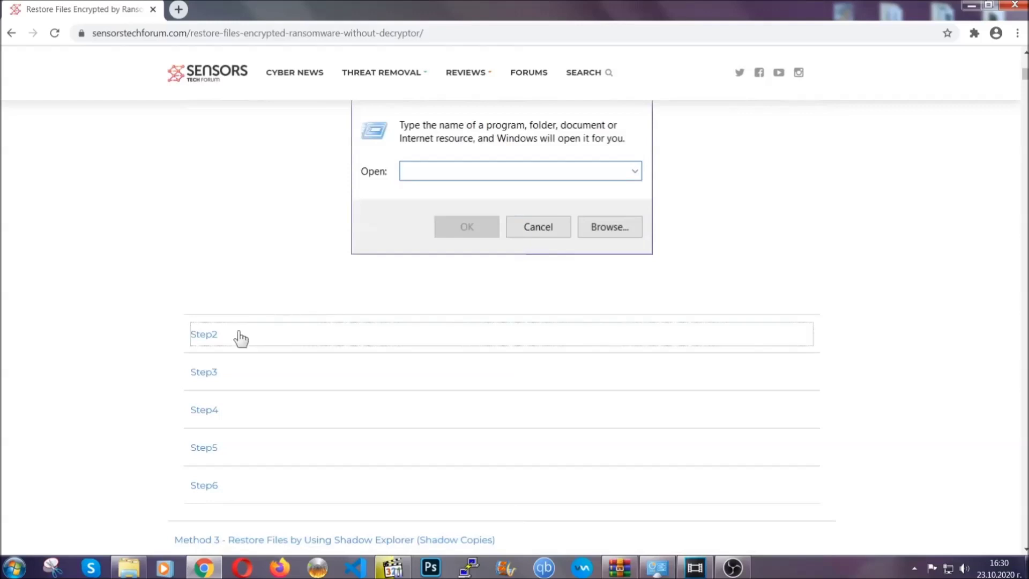
{"action": "scroll", "coordinate": [451, 345], "scroll_direction": "down", "scroll_amount": 4}
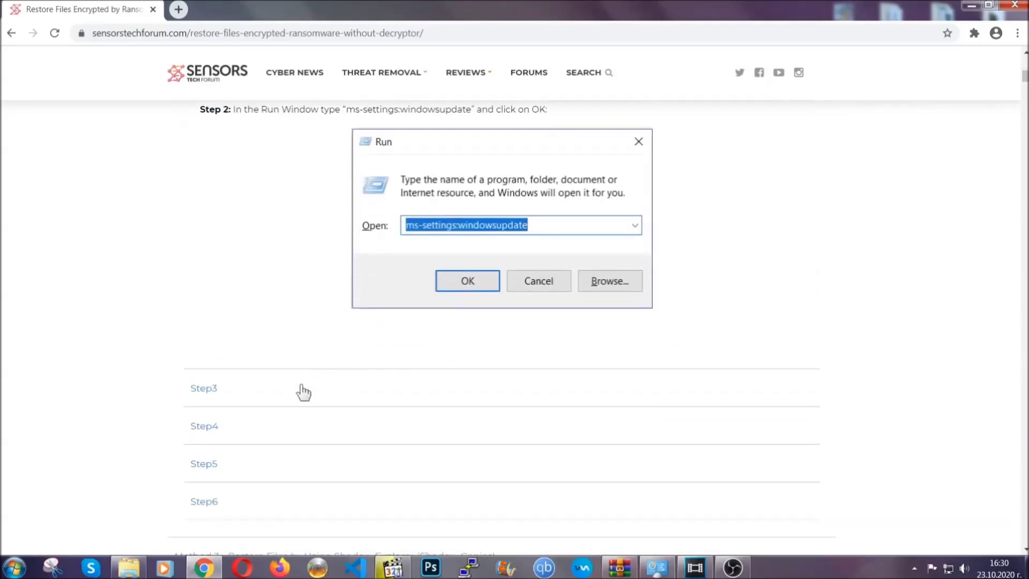
{"action": "left_click", "coordinate": [303, 391]}
{"action": "scroll", "coordinate": [455, 368], "scroll_direction": "down", "scroll_amount": 1}
{"action": "scroll", "coordinate": [455, 371], "scroll_direction": "down", "scroll_amount": 2}
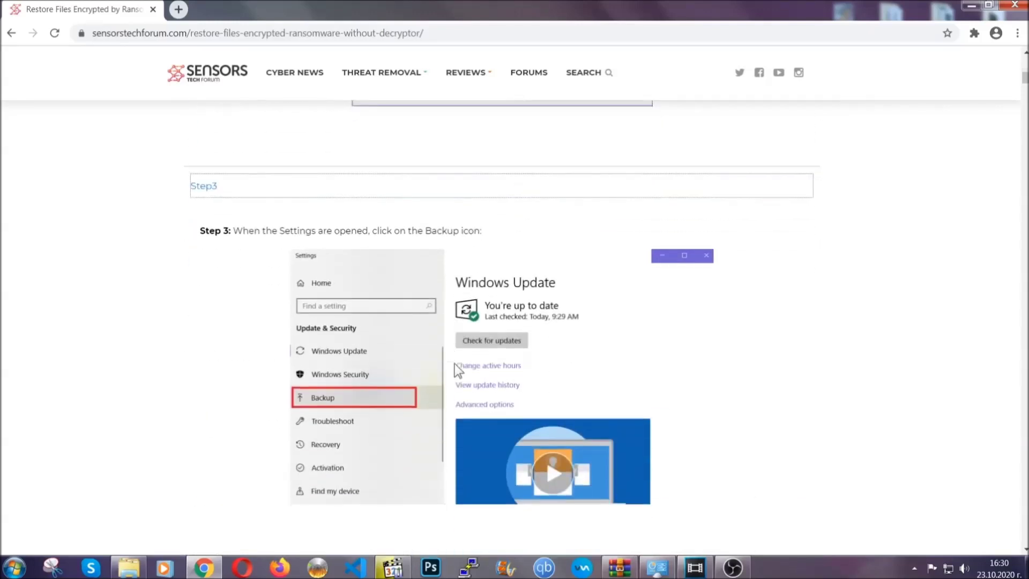
{"action": "scroll", "coordinate": [455, 364], "scroll_direction": "down", "scroll_amount": 2}
{"action": "scroll", "coordinate": [453, 366], "scroll_direction": "down", "scroll_amount": 2}
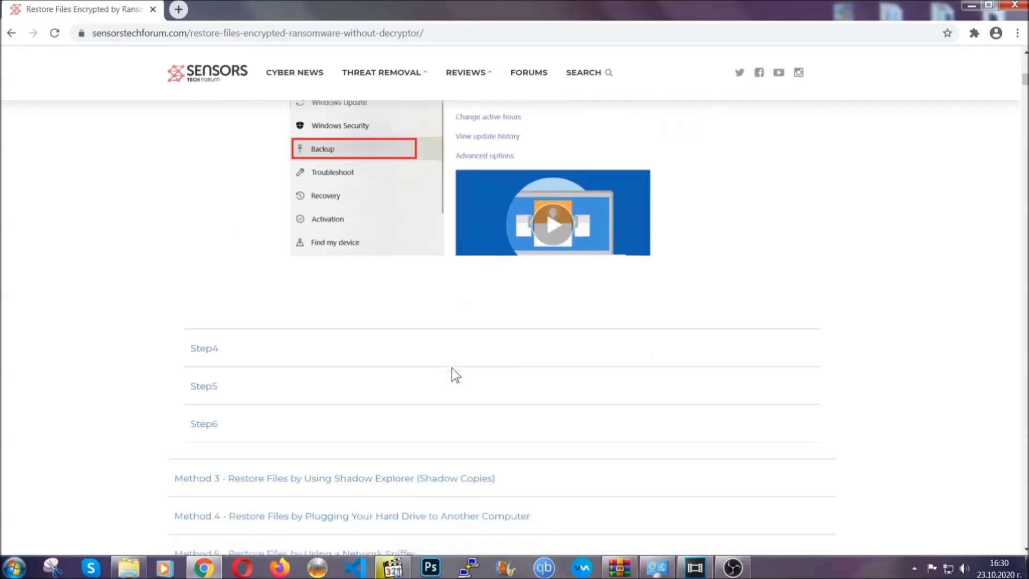
{"action": "scroll", "coordinate": [452, 372], "scroll_direction": "down", "scroll_amount": 1}
{"action": "scroll", "coordinate": [453, 372], "scroll_direction": "down", "scroll_amount": 2}
{"action": "scroll", "coordinate": [452, 372], "scroll_direction": "down", "scroll_amount": 2}
{"action": "scroll", "coordinate": [452, 371], "scroll_direction": "down", "scroll_amount": 1}
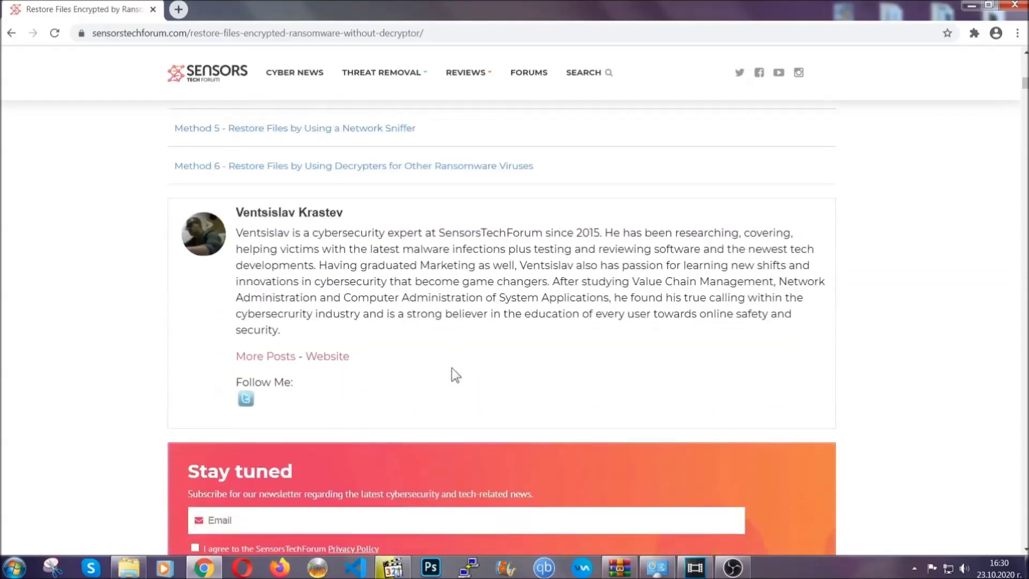
{"action": "scroll", "coordinate": [452, 369], "scroll_direction": "up", "scroll_amount": 3}
{"action": "scroll", "coordinate": [451, 370], "scroll_direction": "up", "scroll_amount": 5}
{"action": "scroll", "coordinate": [450, 378], "scroll_direction": "up", "scroll_amount": 5}
{"action": "scroll", "coordinate": [449, 384], "scroll_direction": "up", "scroll_amount": 5}
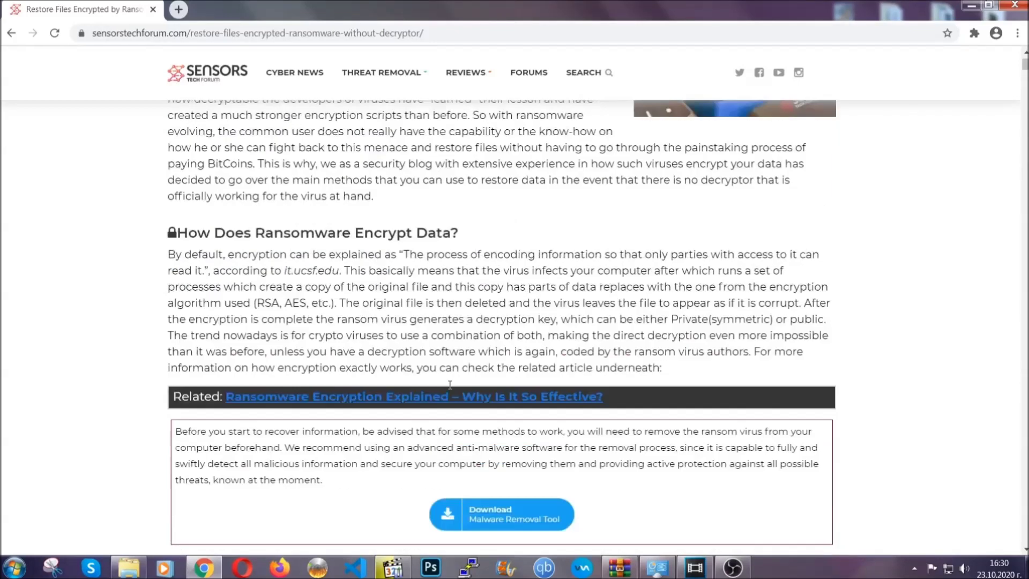
{"action": "scroll", "coordinate": [449, 385], "scroll_direction": "up", "scroll_amount": 3}
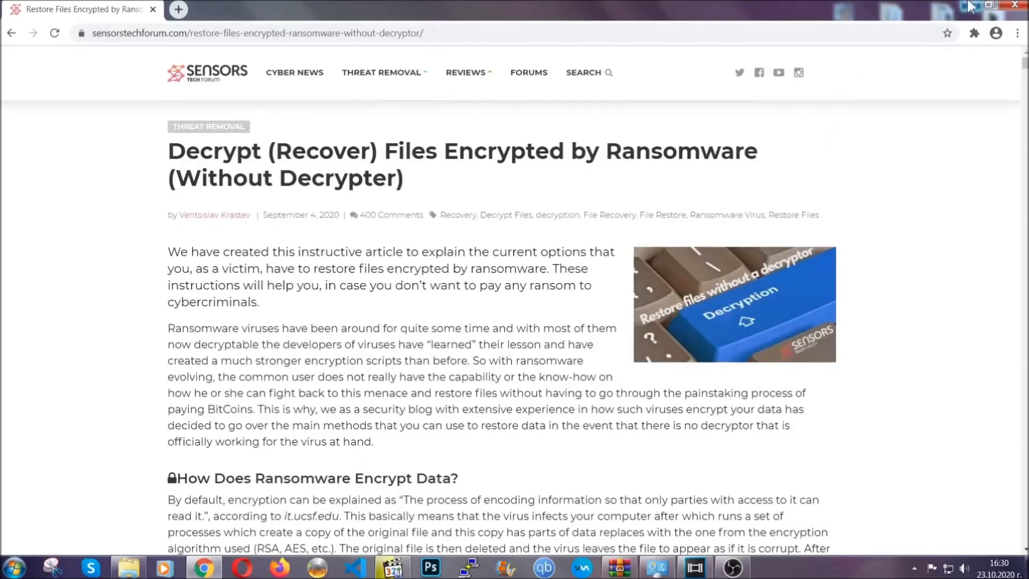
{"action": "left_click", "coordinate": [968, 6]}
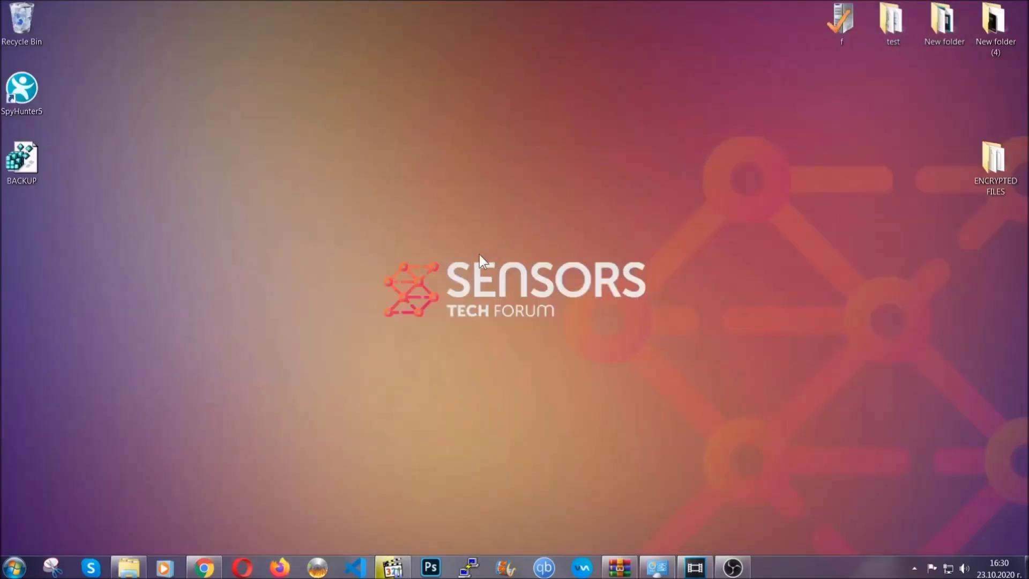